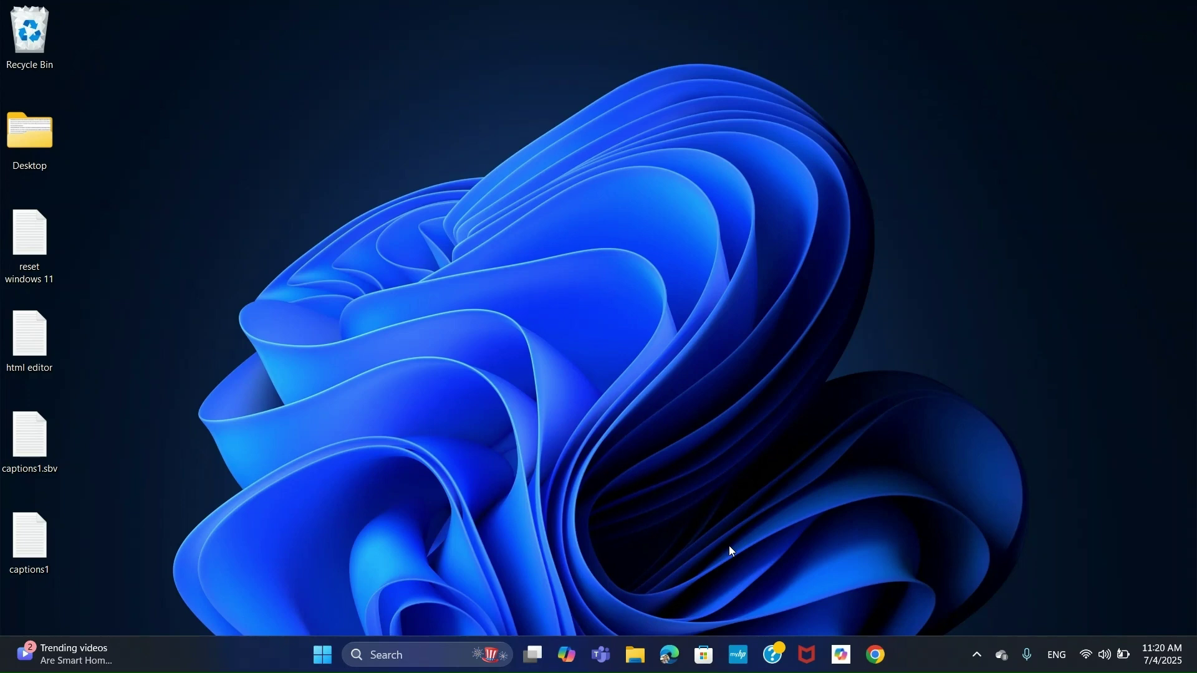
Step: View the Advanced network settings page under Network & internet in Windows Settings, and close Settings
click(322, 654)
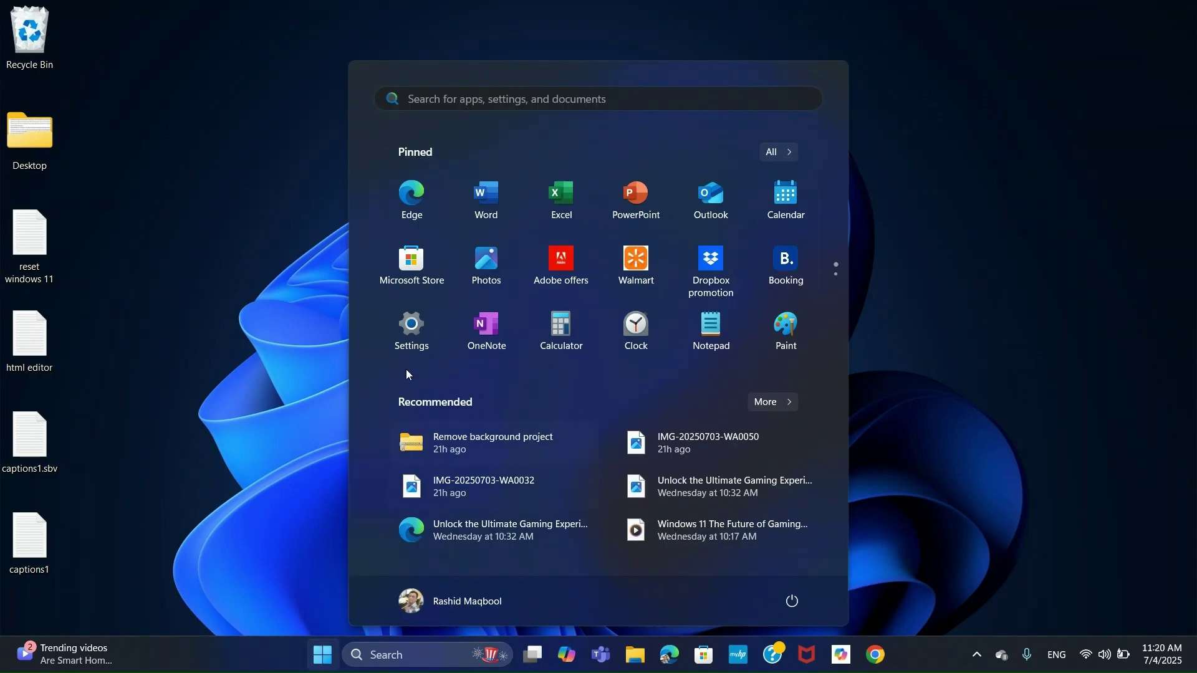
click(409, 335)
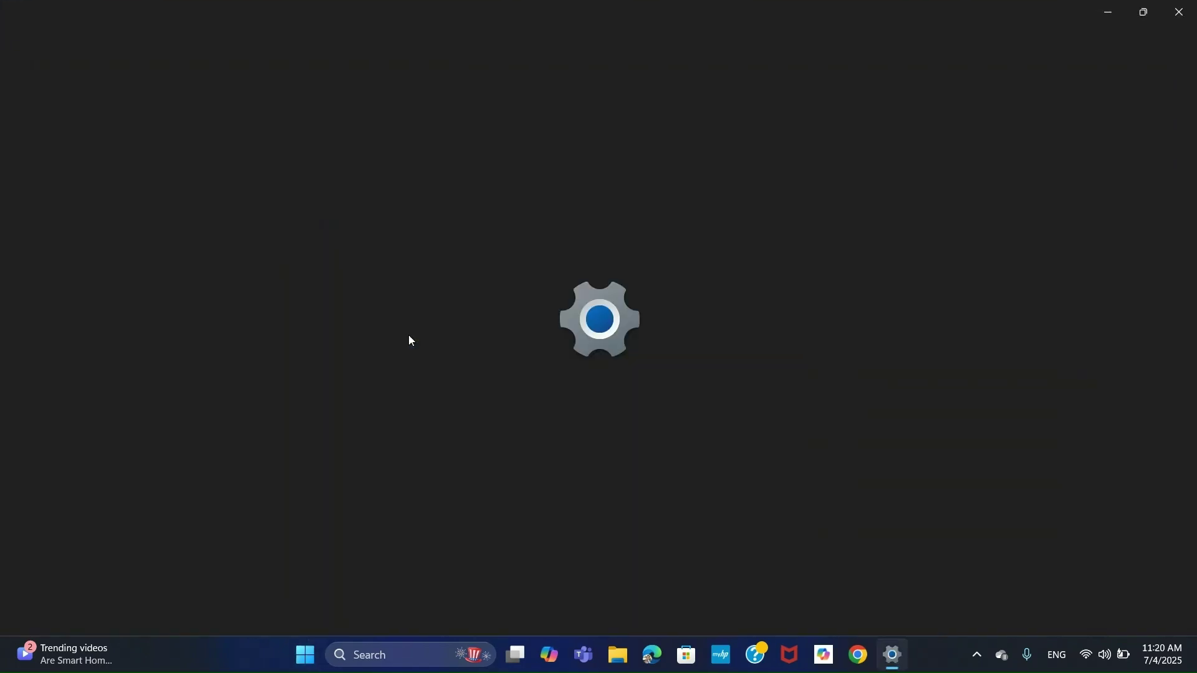
click(187, 270)
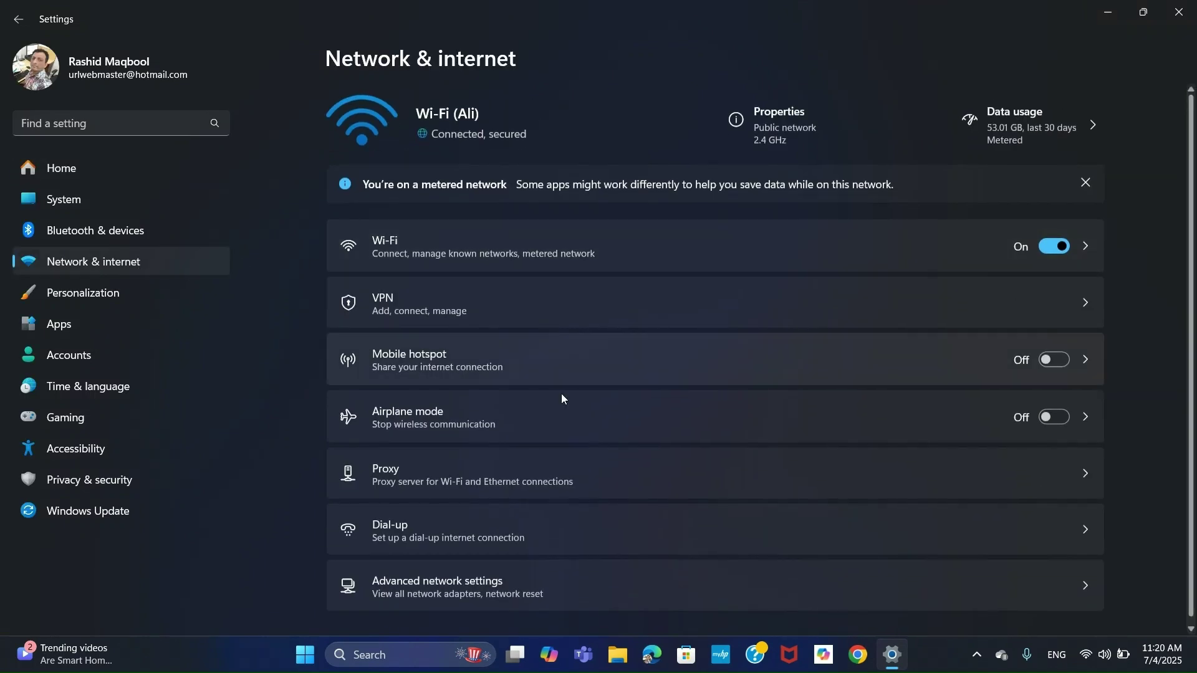
scroll(421, 584, down, 1)
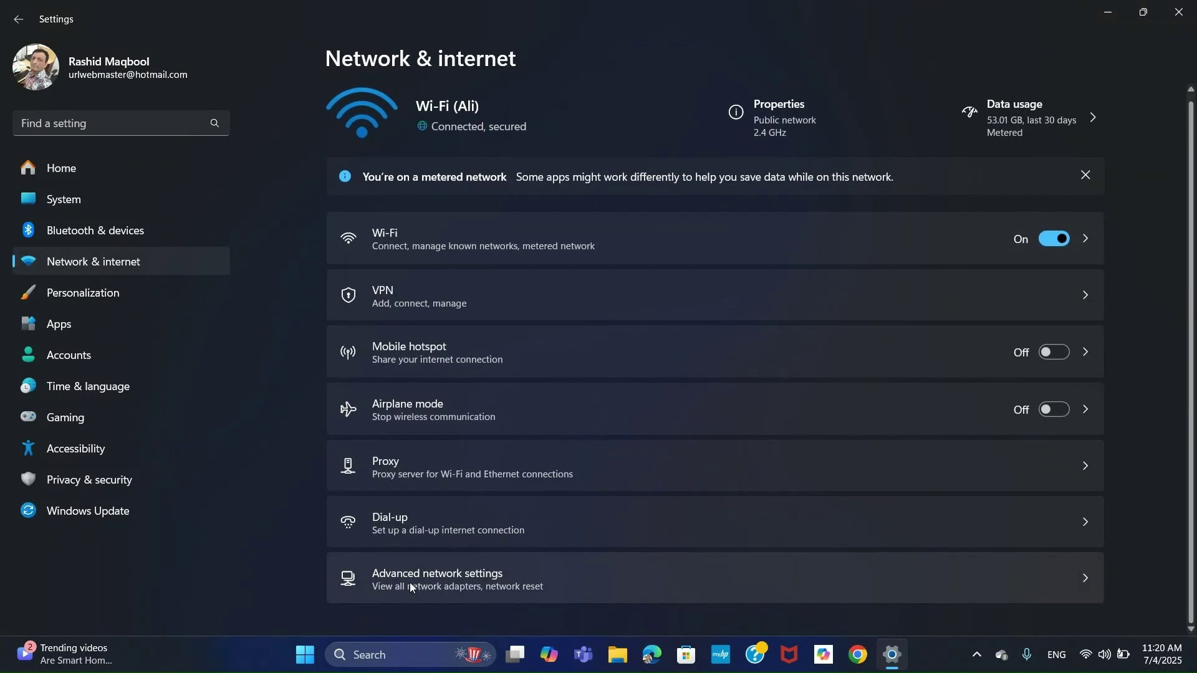
click(529, 580)
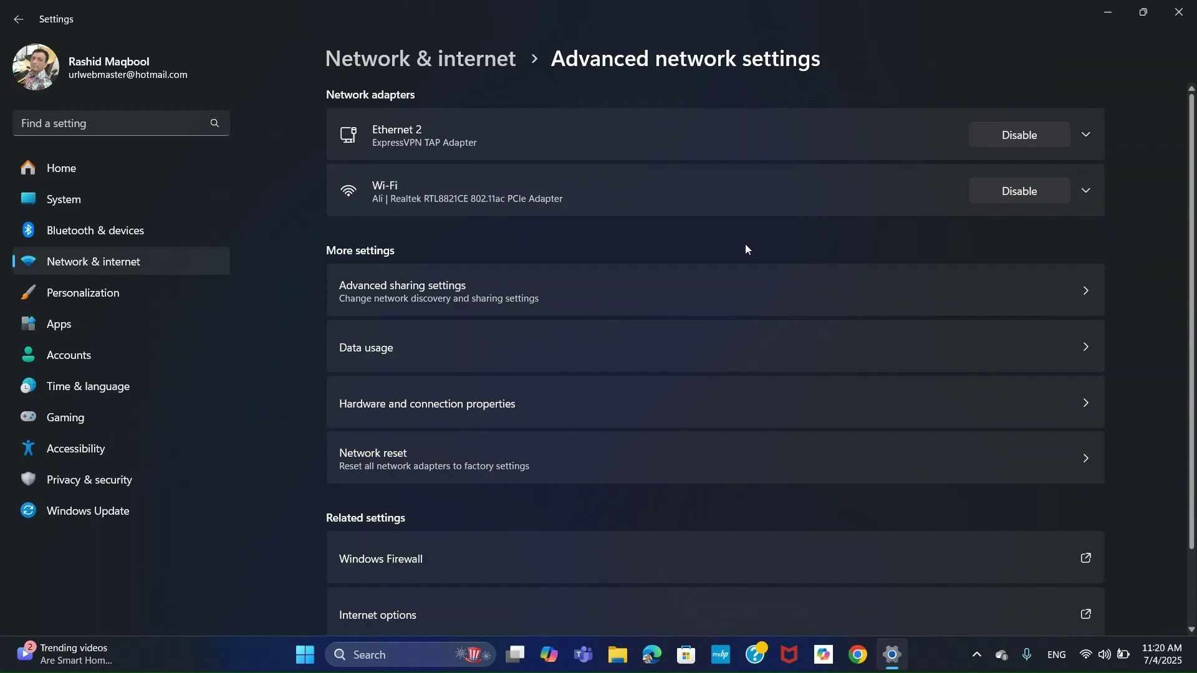
click(1178, 12)
Step: View the adapter settings from Control Panel's Network and Sharing Center, and close the adapter window
click(386, 656)
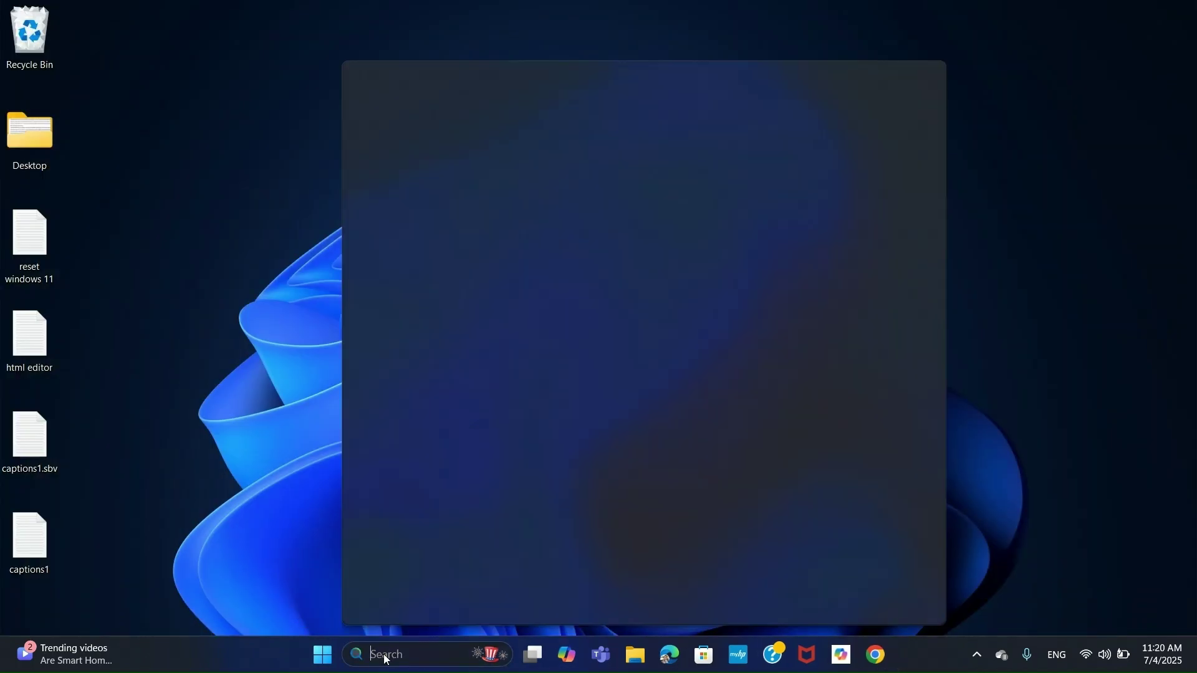
text(CONTROL PANel)
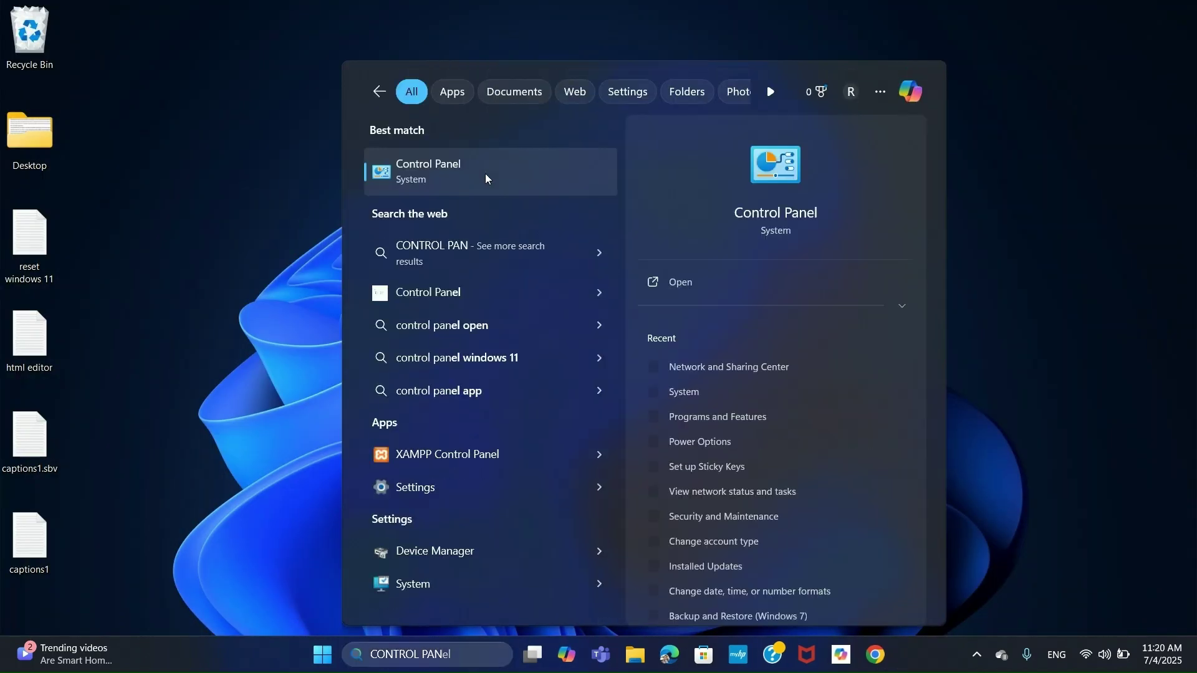
click(486, 179)
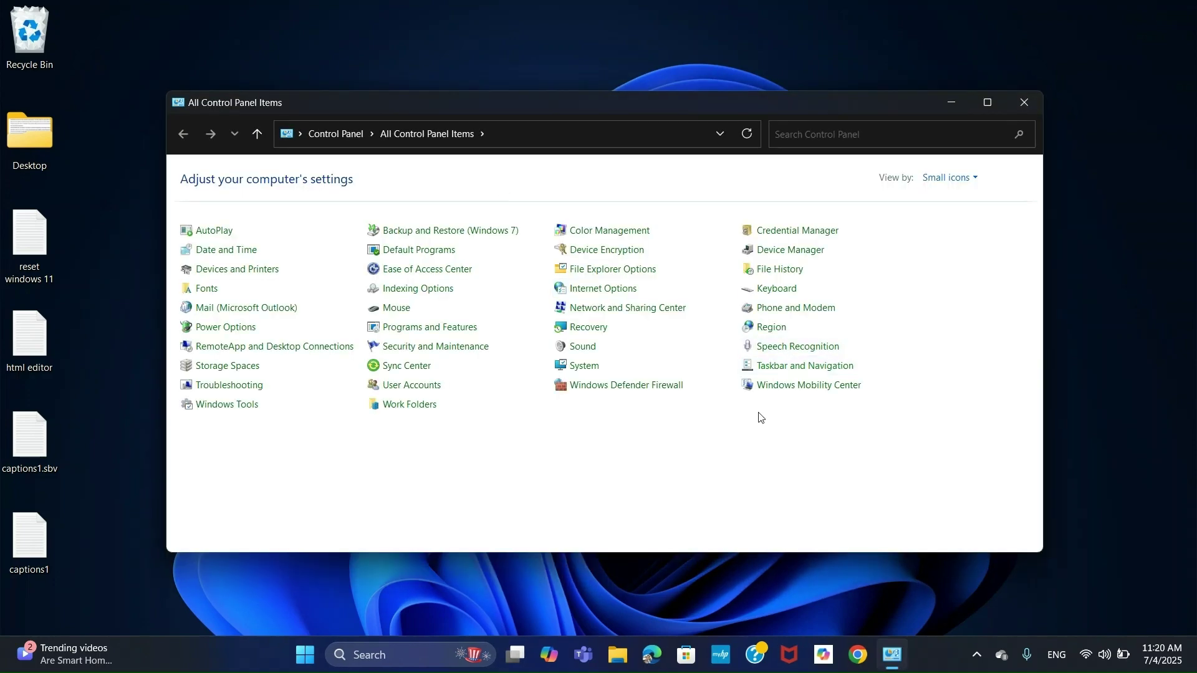
click(649, 312)
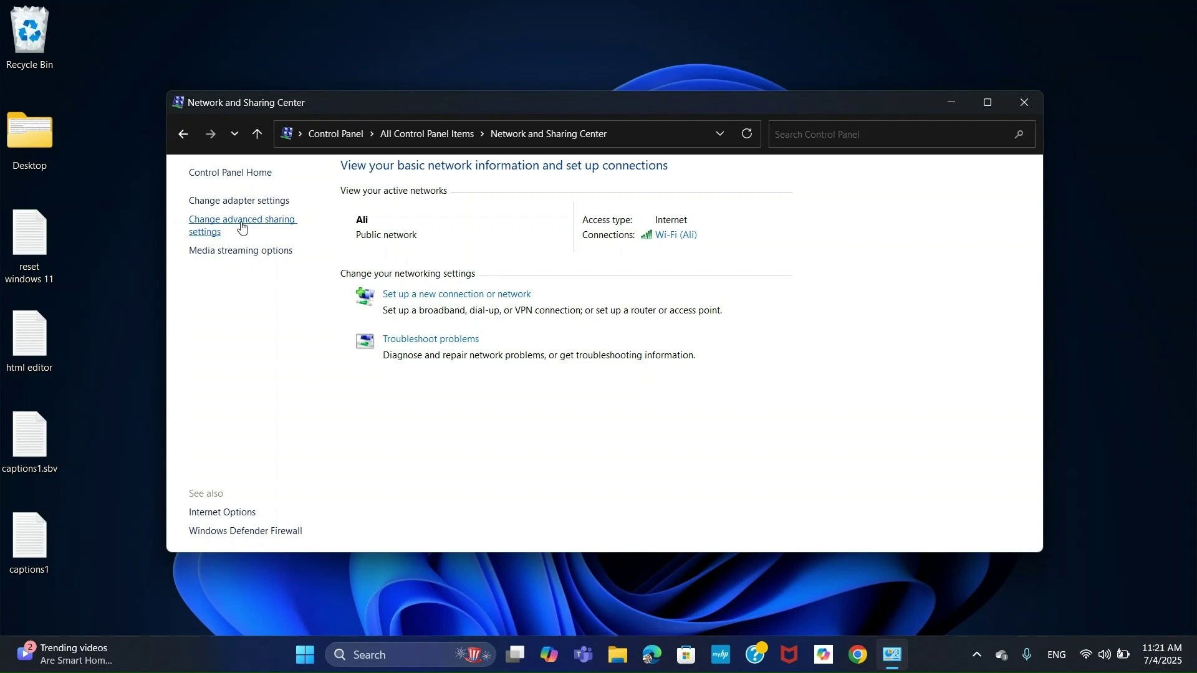
click(283, 202)
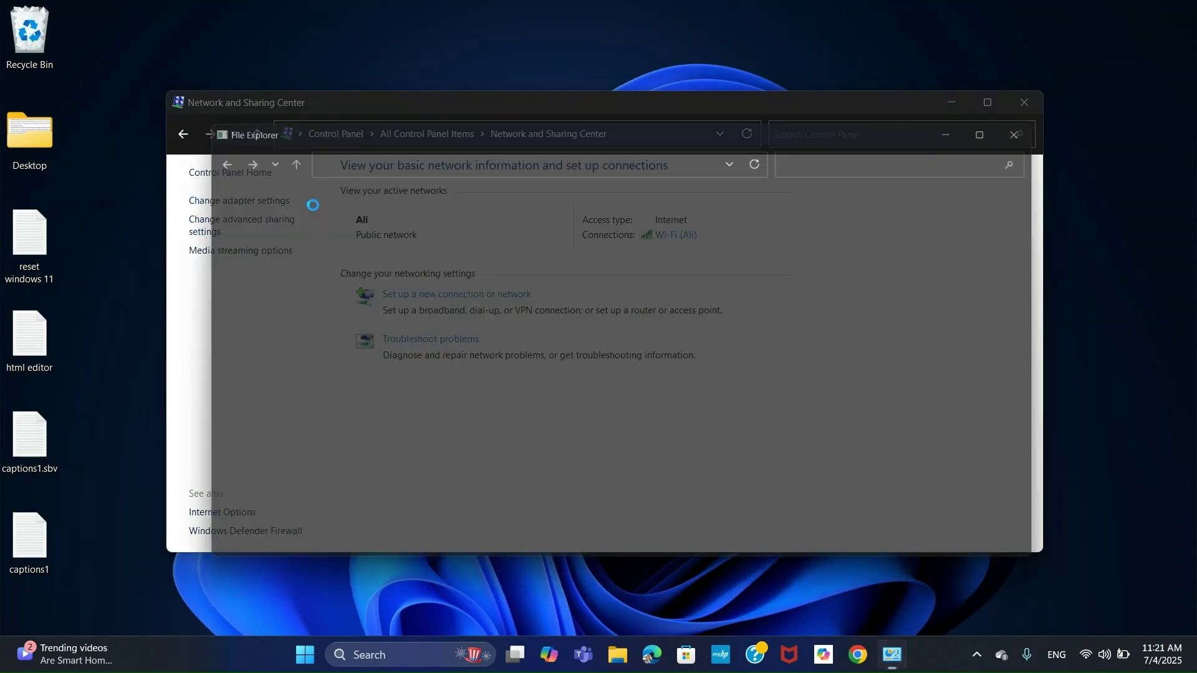
click(1044, 122)
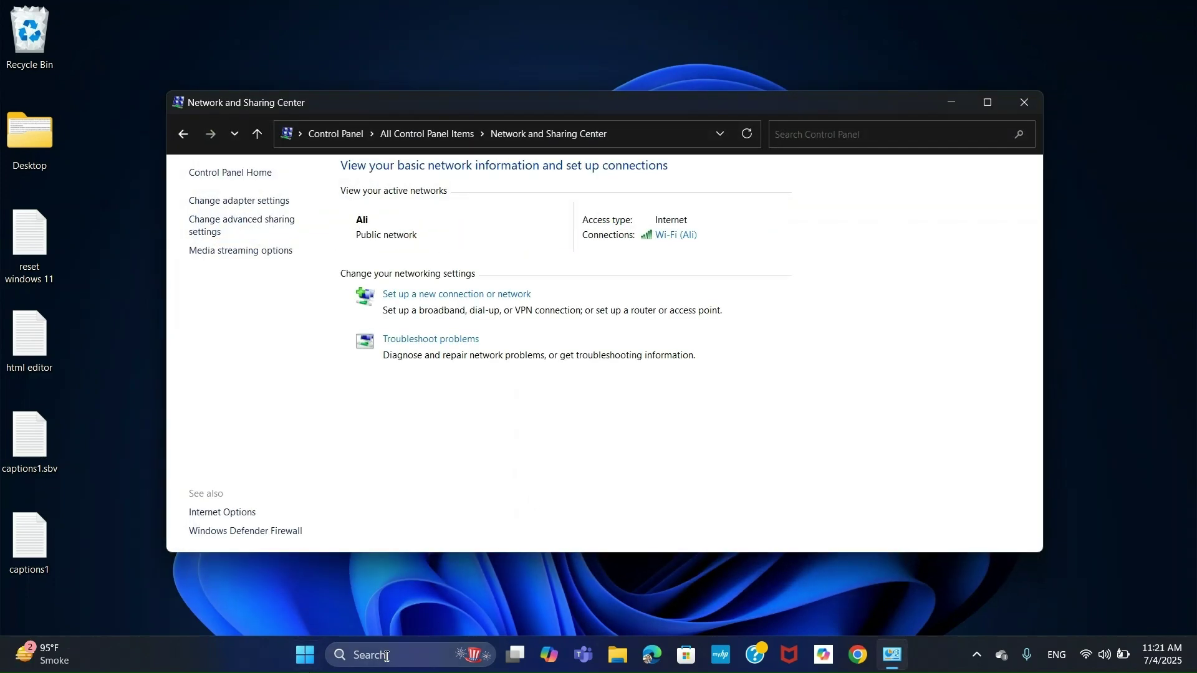
Step: Run ncpa.cpl to review the Wi-Fi adapter's available actions in Network Connections, and close both open network windows
key(super+r)
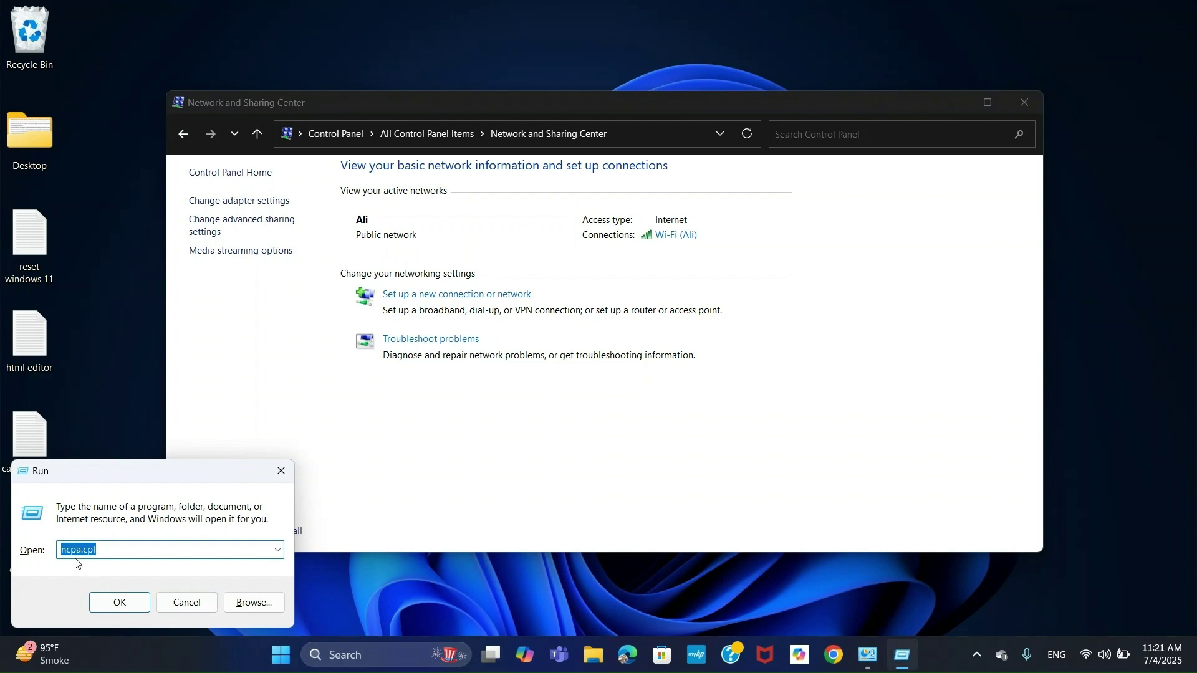
click(118, 602)
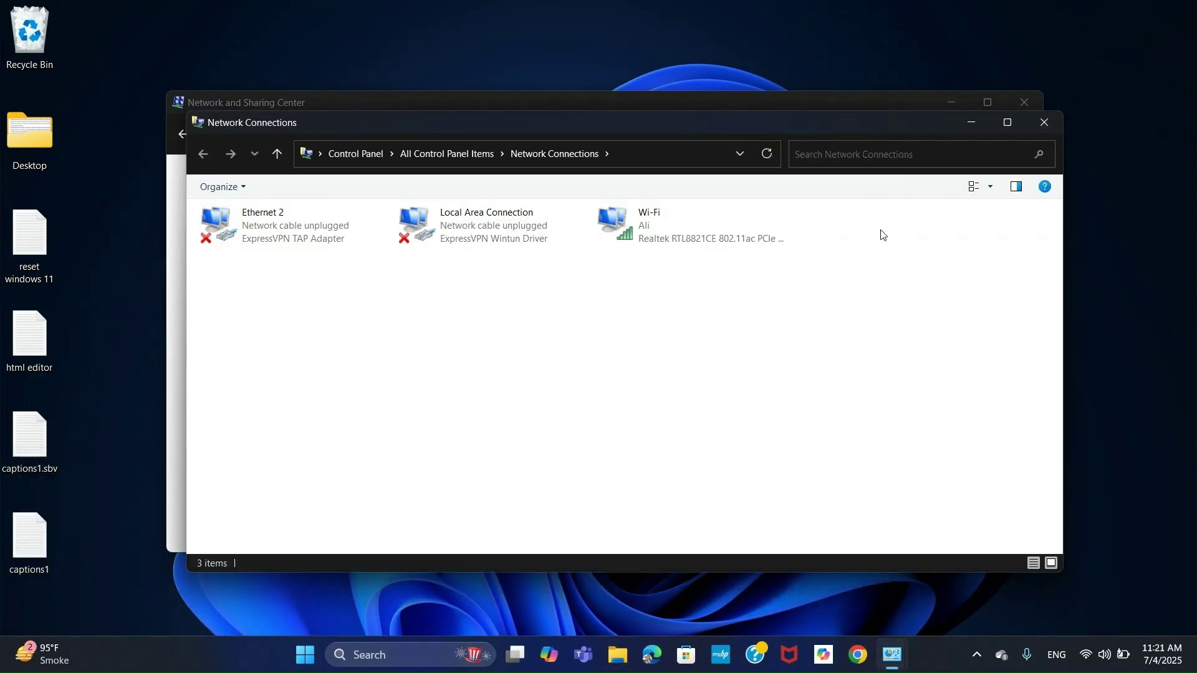
click(661, 234)
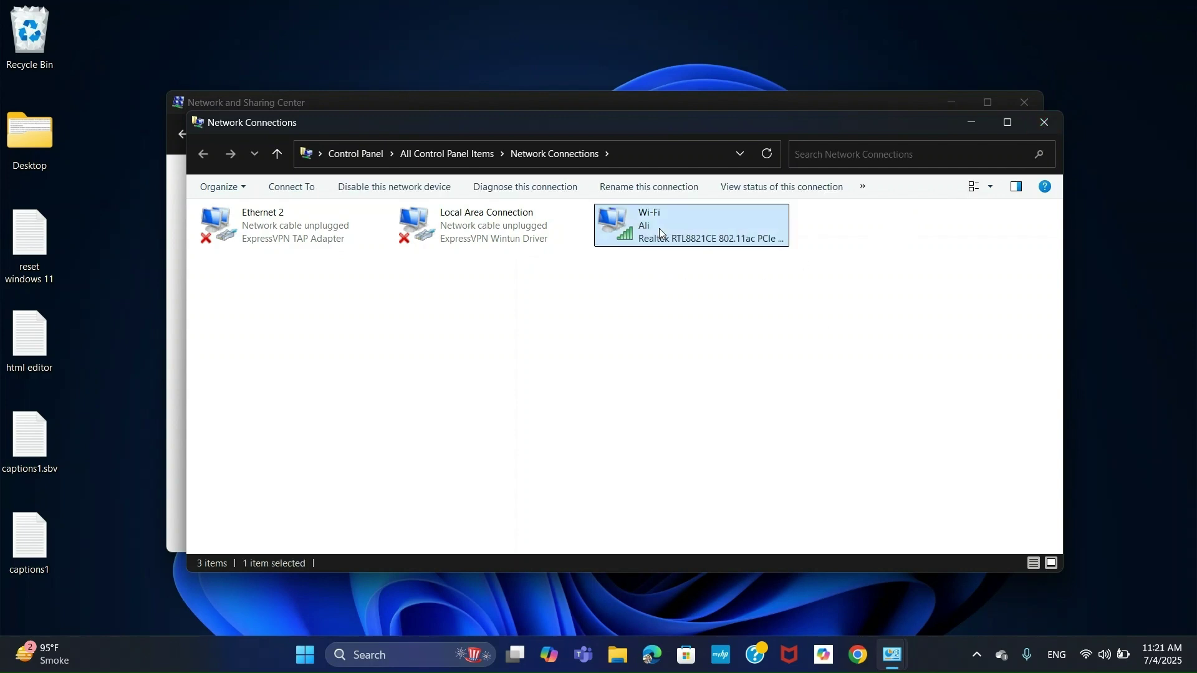
right_click(661, 233)
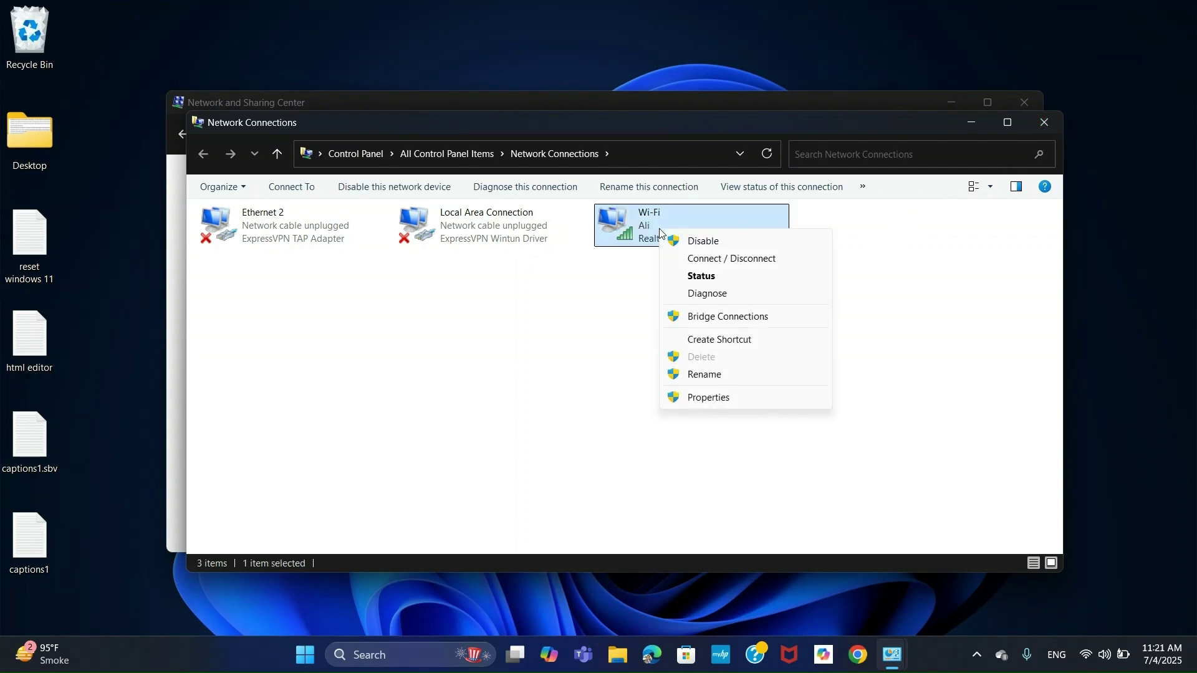
click(694, 226)
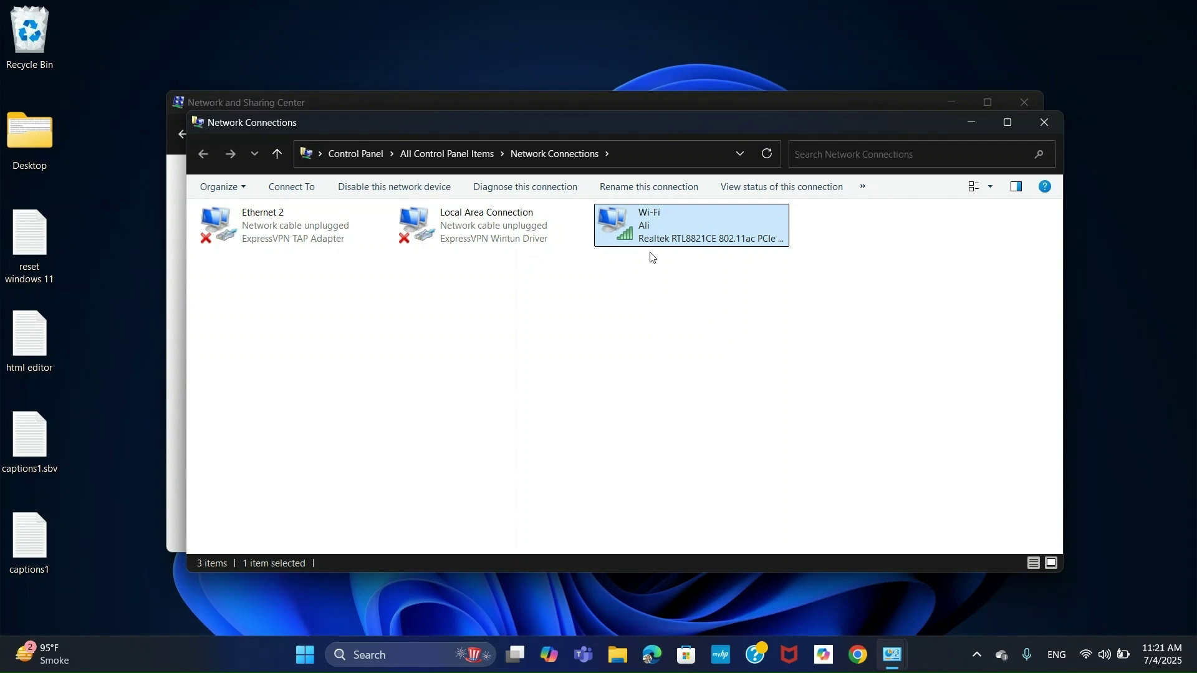
click(1023, 103)
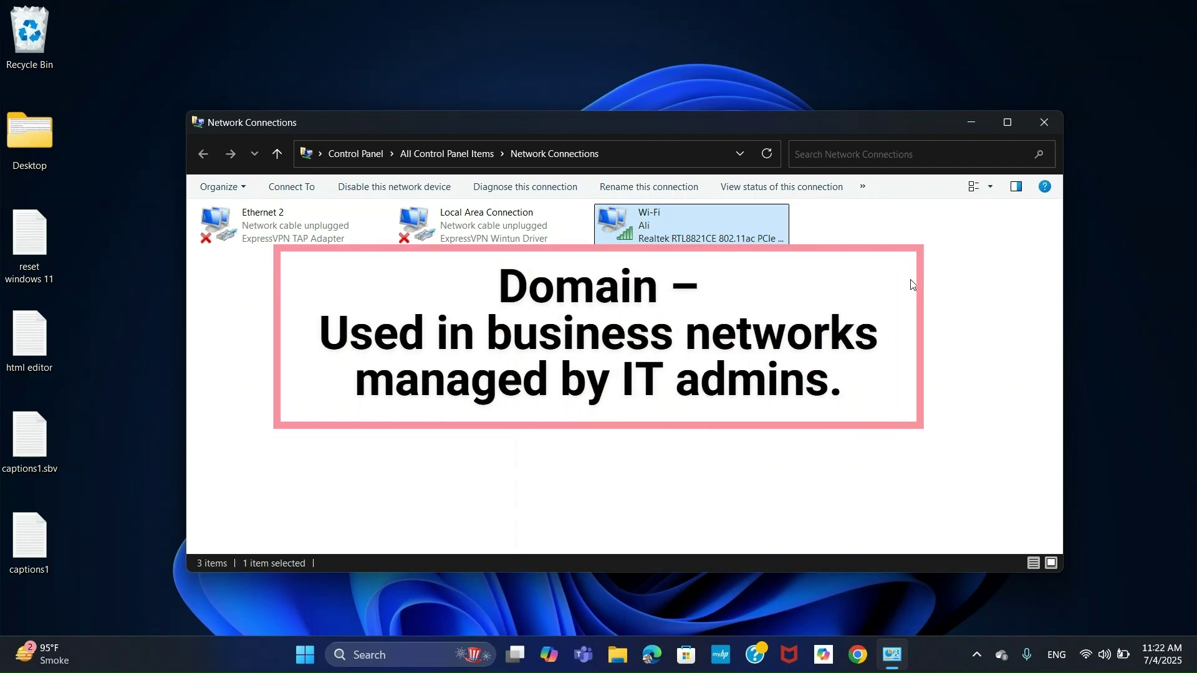
click(1044, 123)
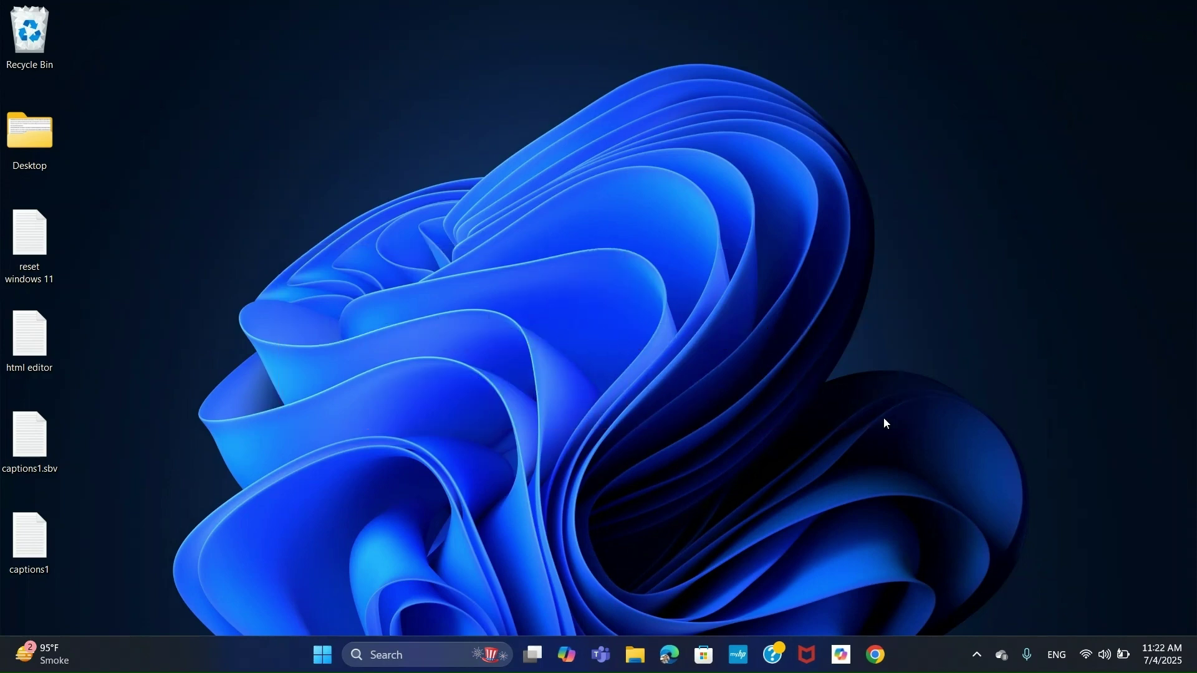
Step: Open the properties of the connected Wi-Fi network under Network & internet in Windows Settings
click(322, 655)
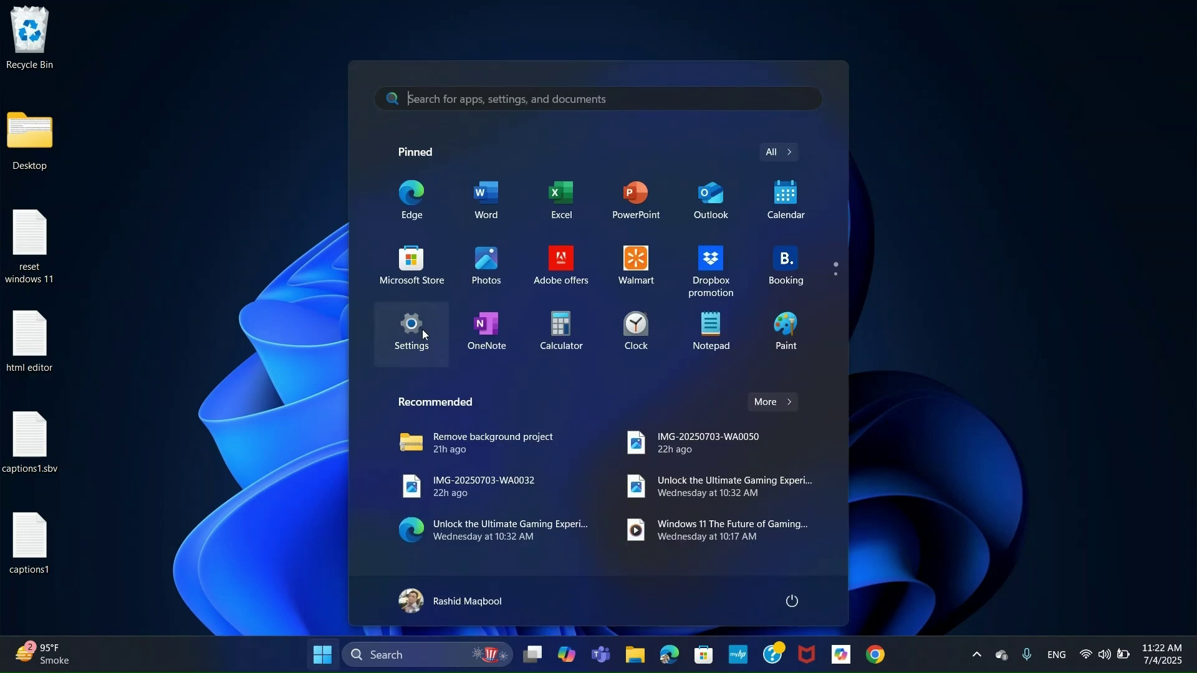
click(417, 331)
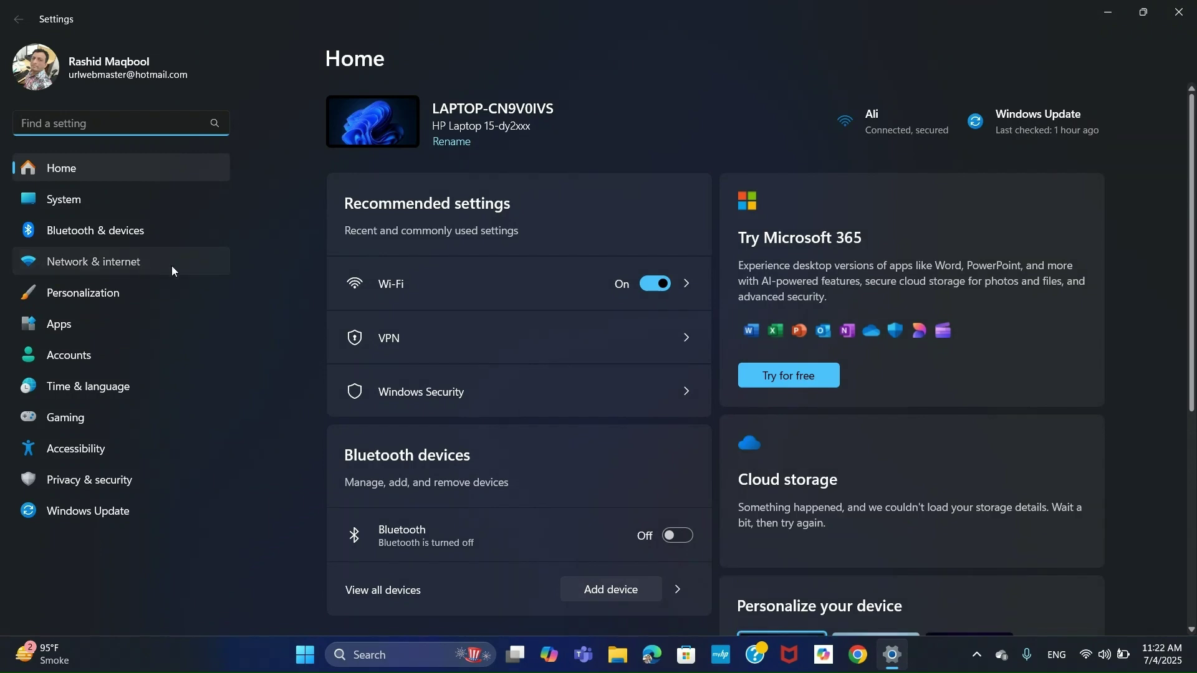
click(172, 270)
click(522, 260)
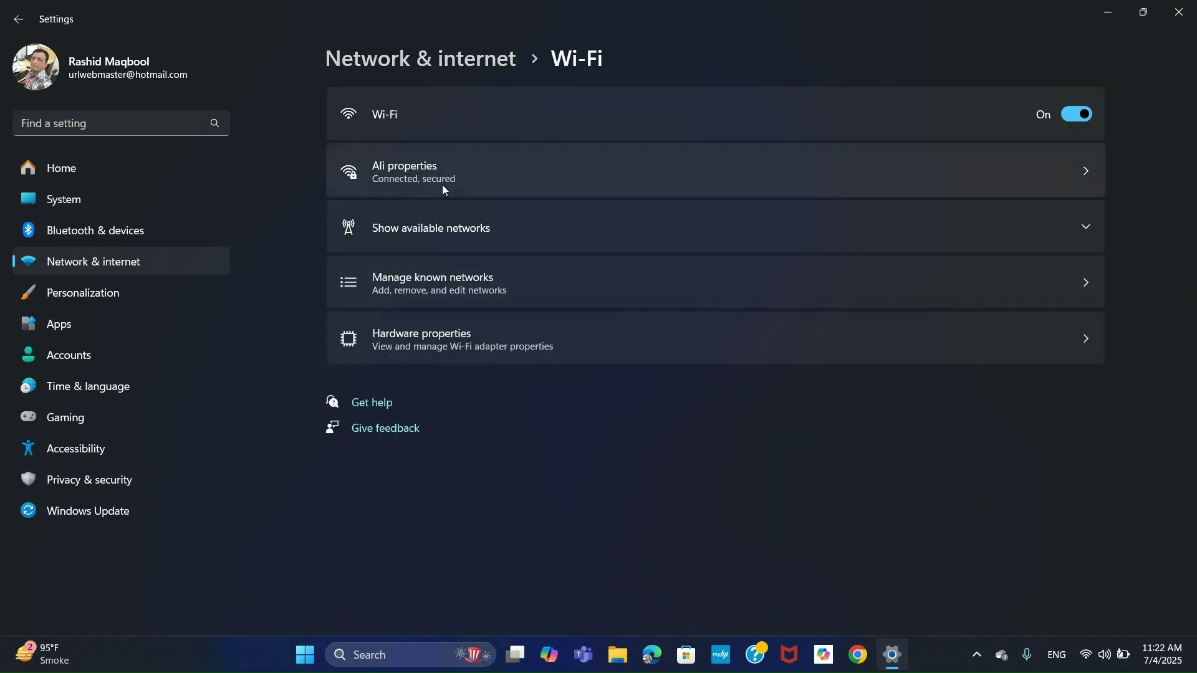
click(515, 186)
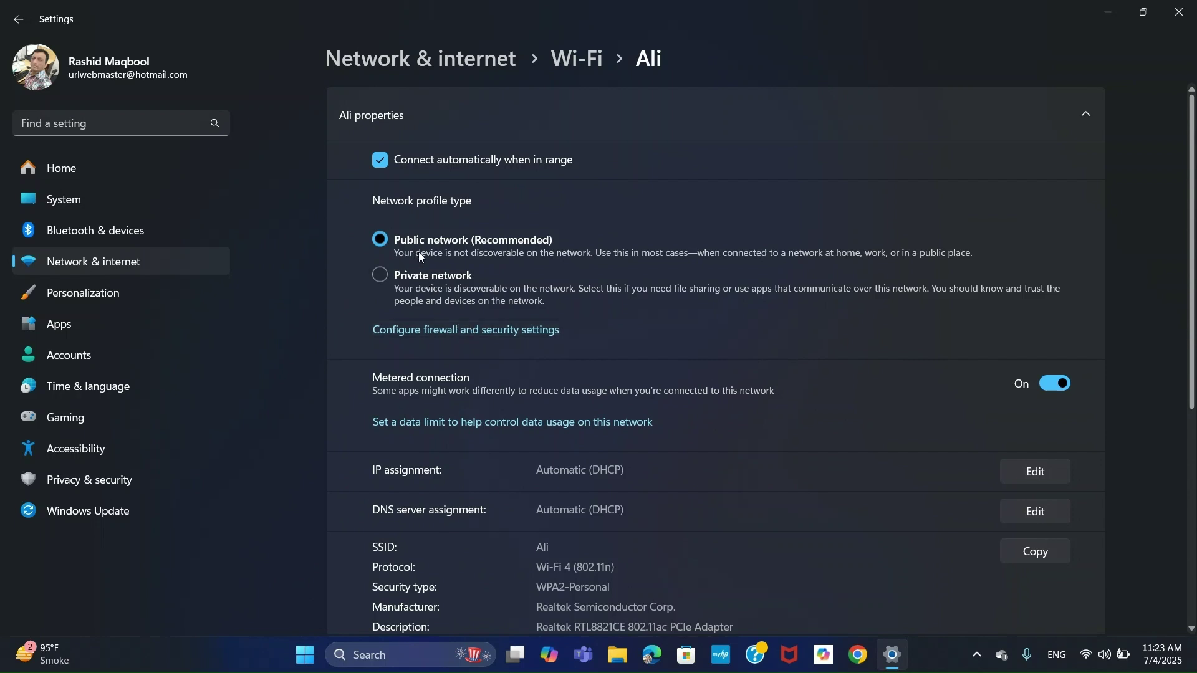
Step: Switch the network profile type to Private network and back to Public network (Recommended), and return to Network & internet
click(381, 275)
click(384, 239)
scroll(556, 167, down, 6)
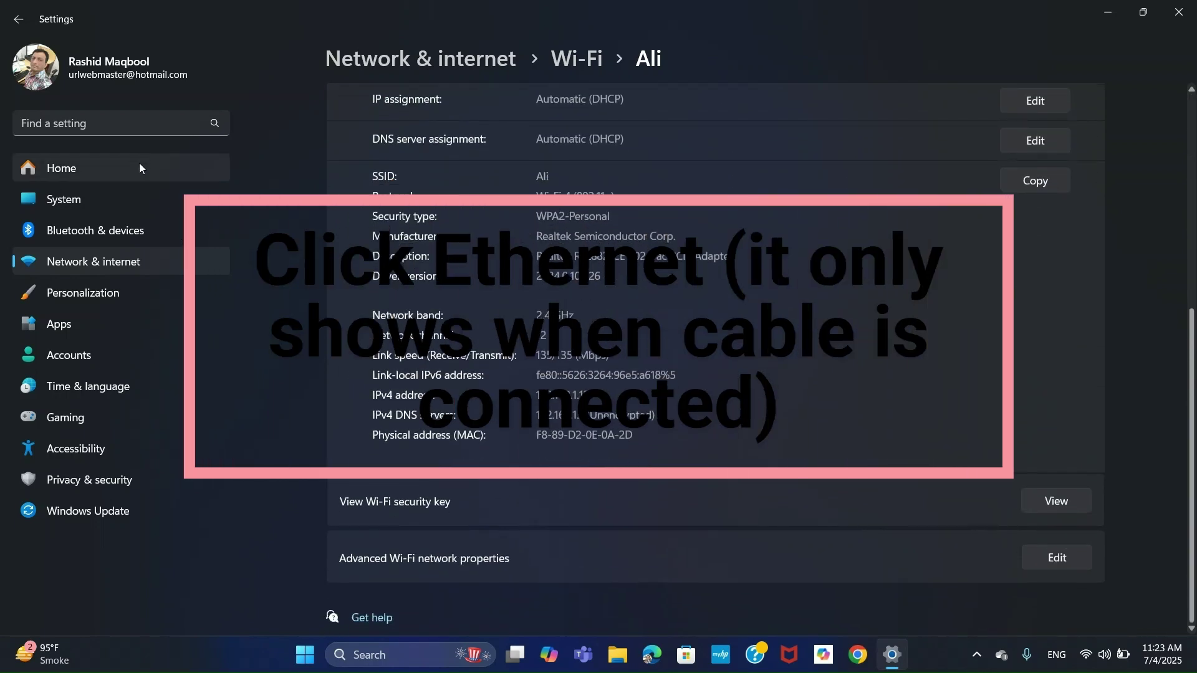
click(96, 262)
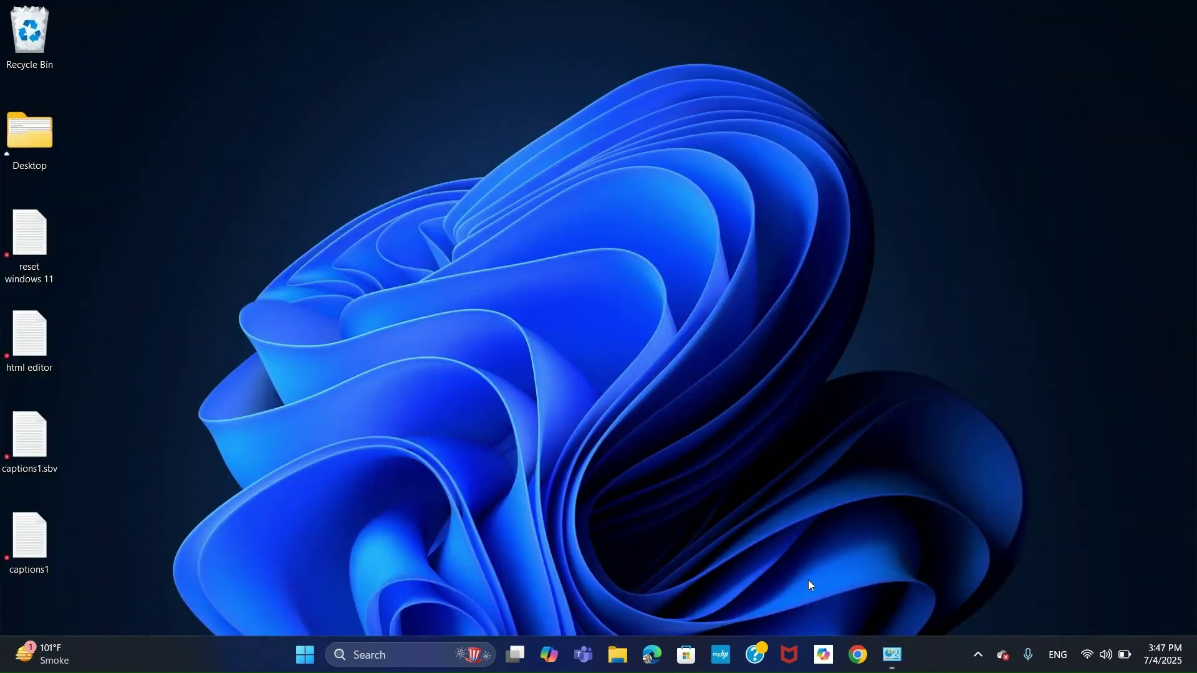
Step: Open Network Connections through the Network and Sharing Center's adapter settings, and again by running ncpa.cpl
click(894, 656)
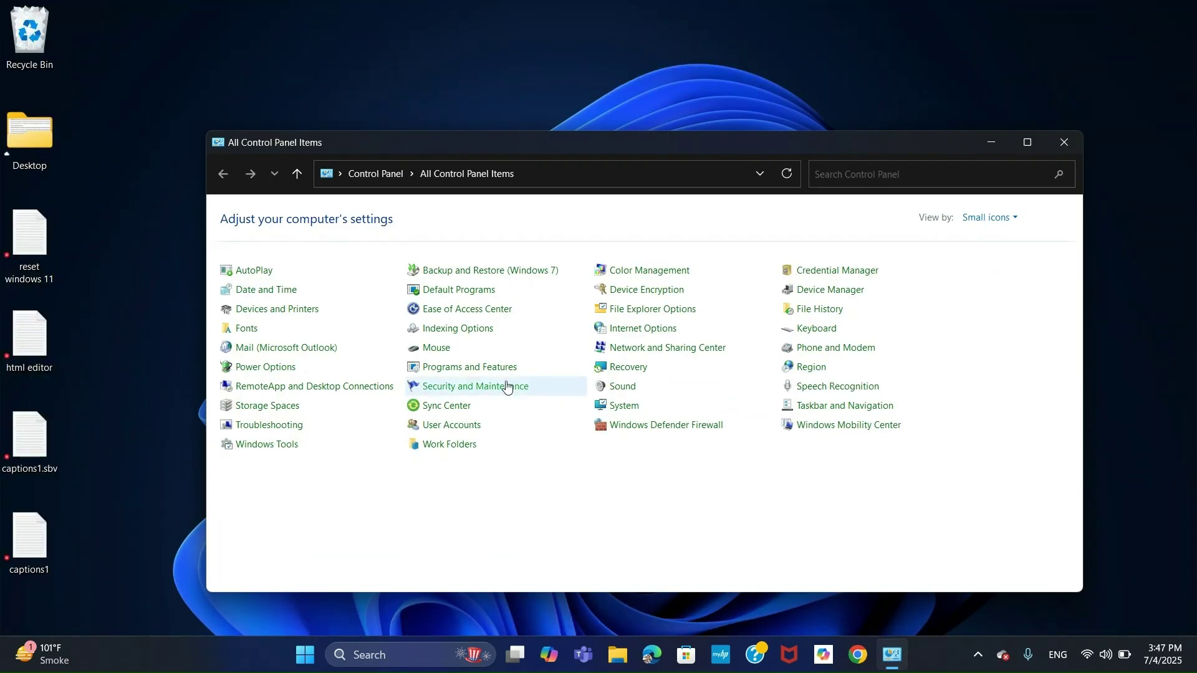
click(670, 349)
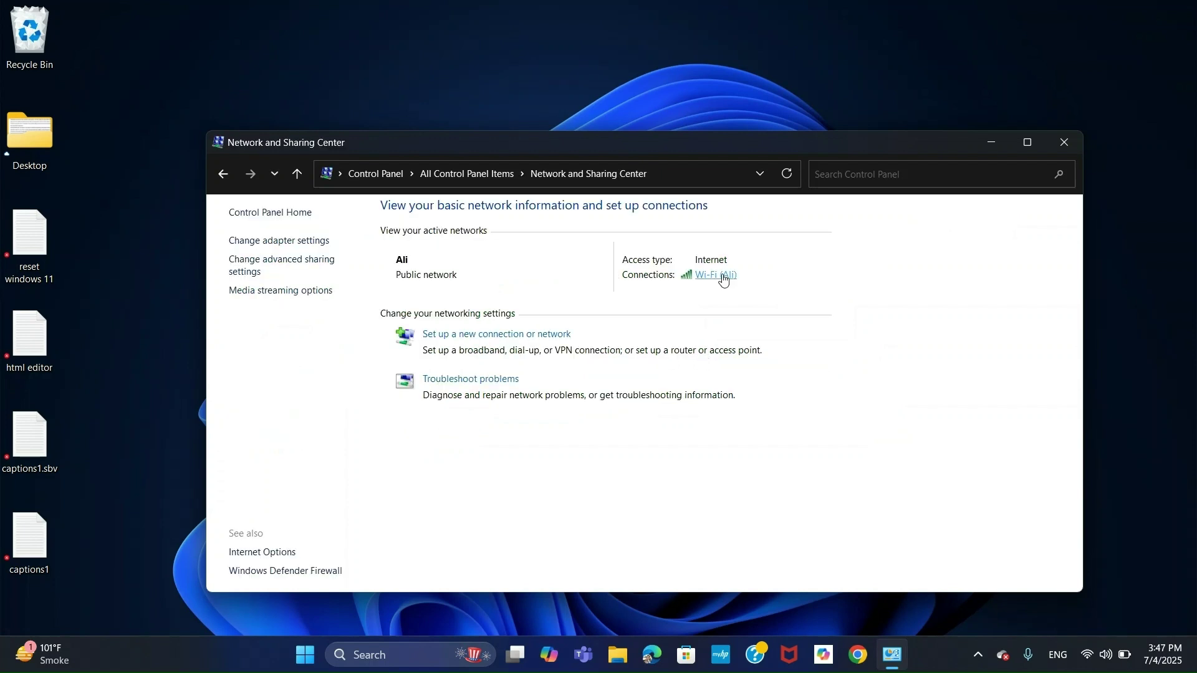
click(321, 242)
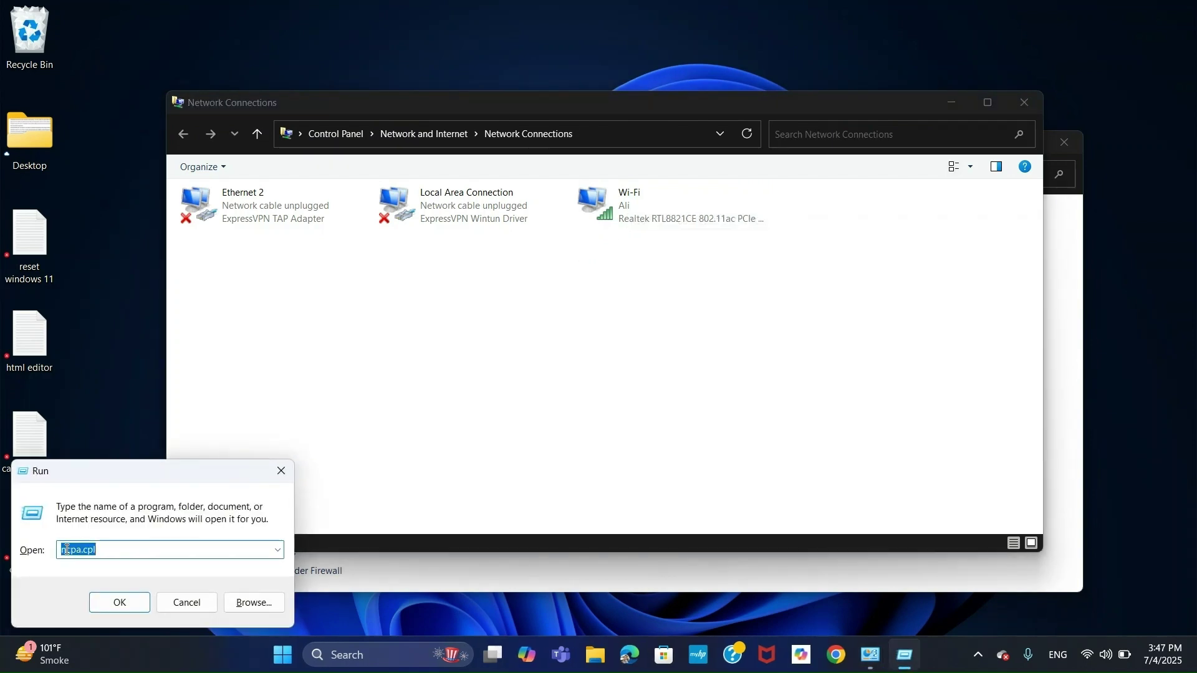
click(104, 549)
key(Return)
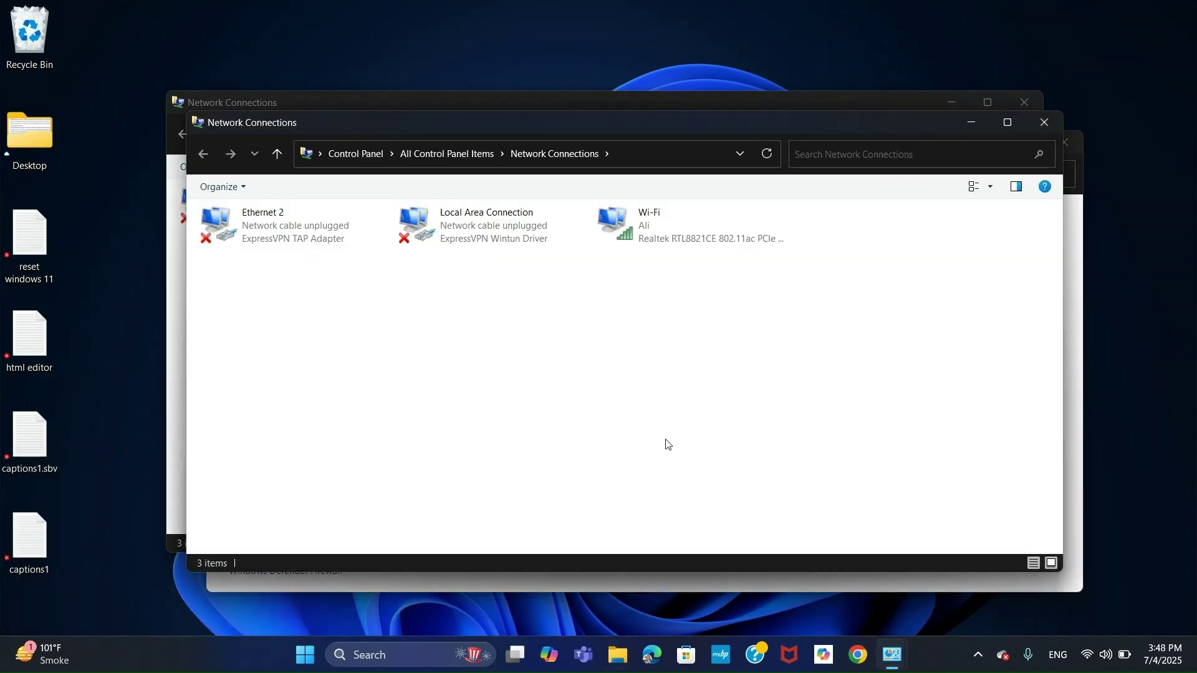
Step: Examine the actions available for the Wi-Fi adapter in Network Connections, including Status and Diagnose
right_click(663, 239)
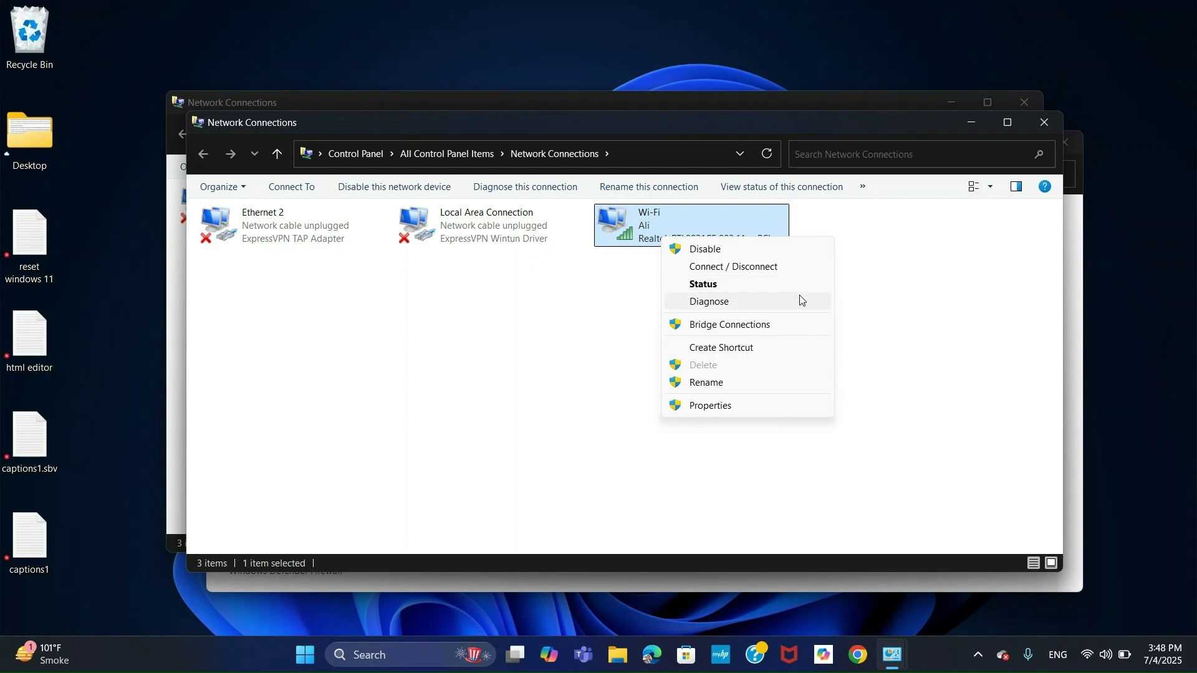
click(760, 287)
click(716, 175)
right_click(697, 225)
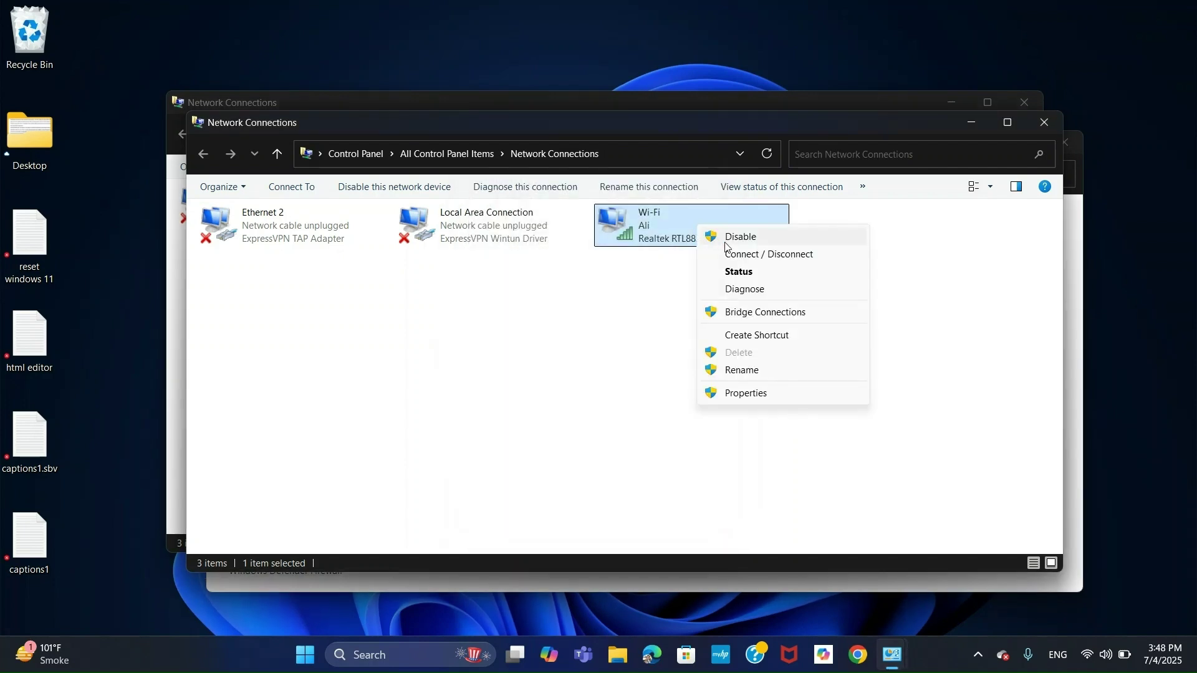
click(780, 293)
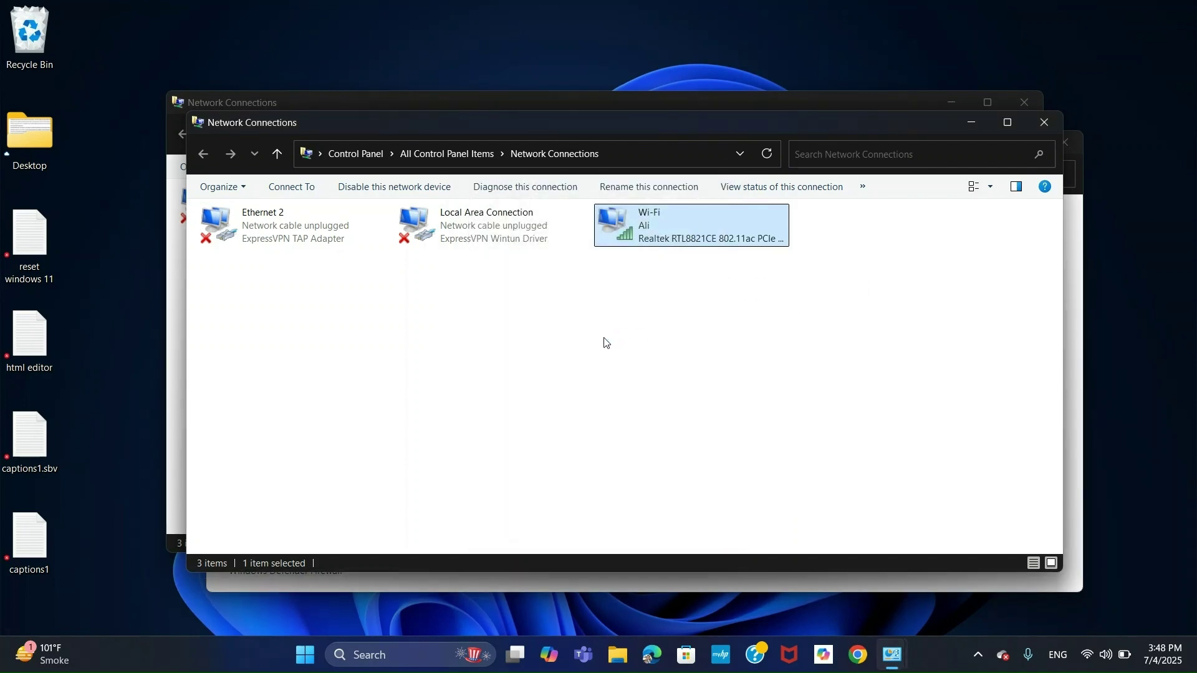
right_click(656, 232)
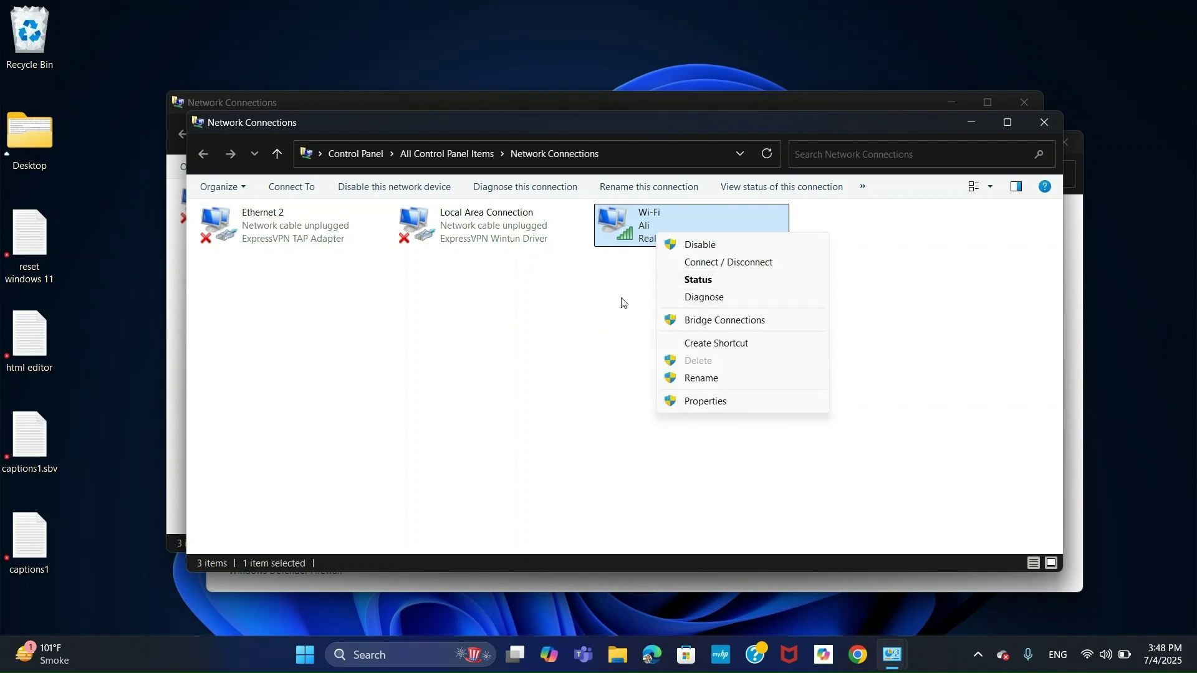
click(574, 347)
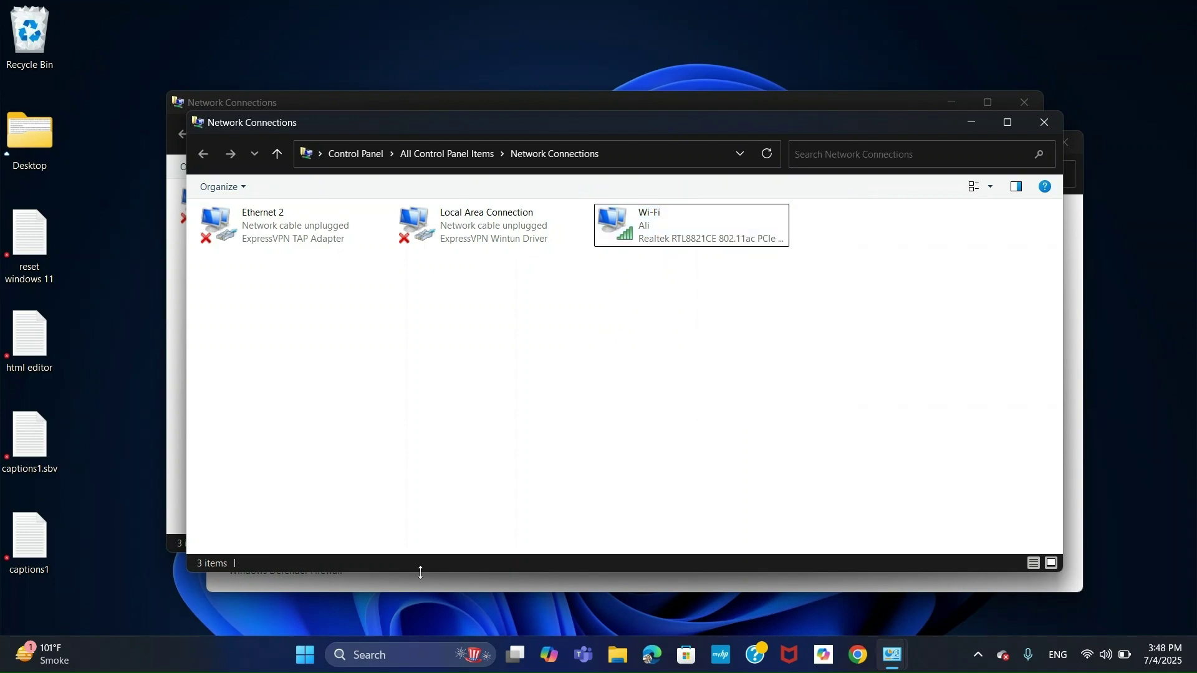
right_click(655, 230)
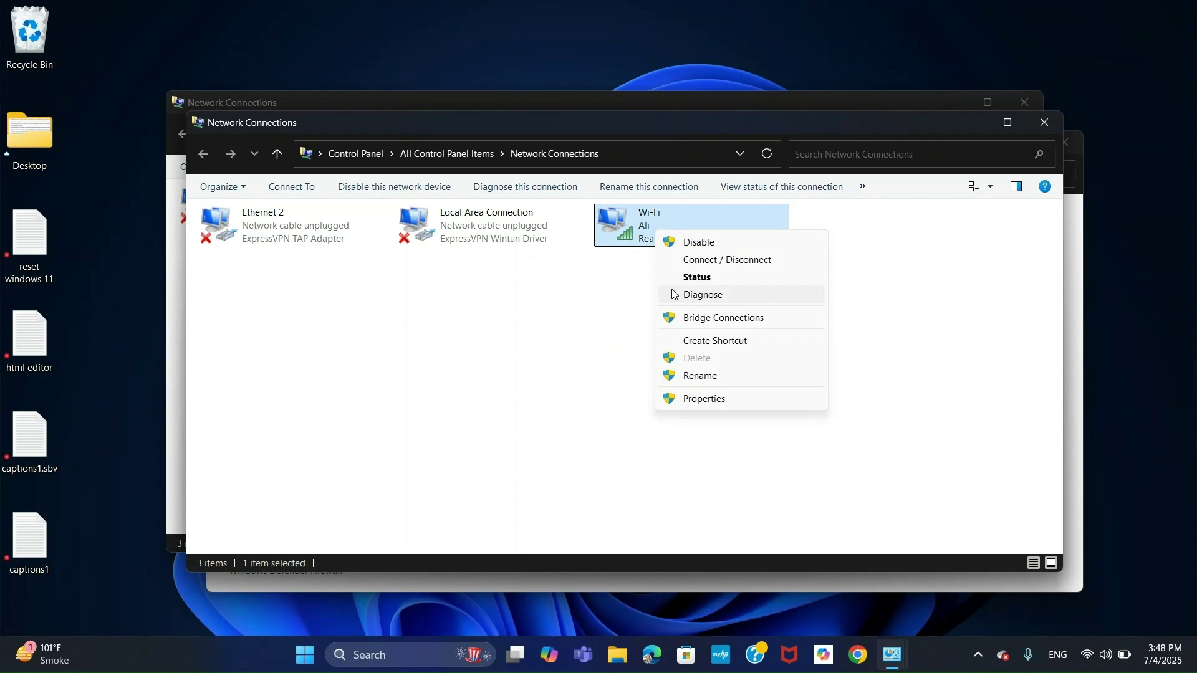
click(625, 294)
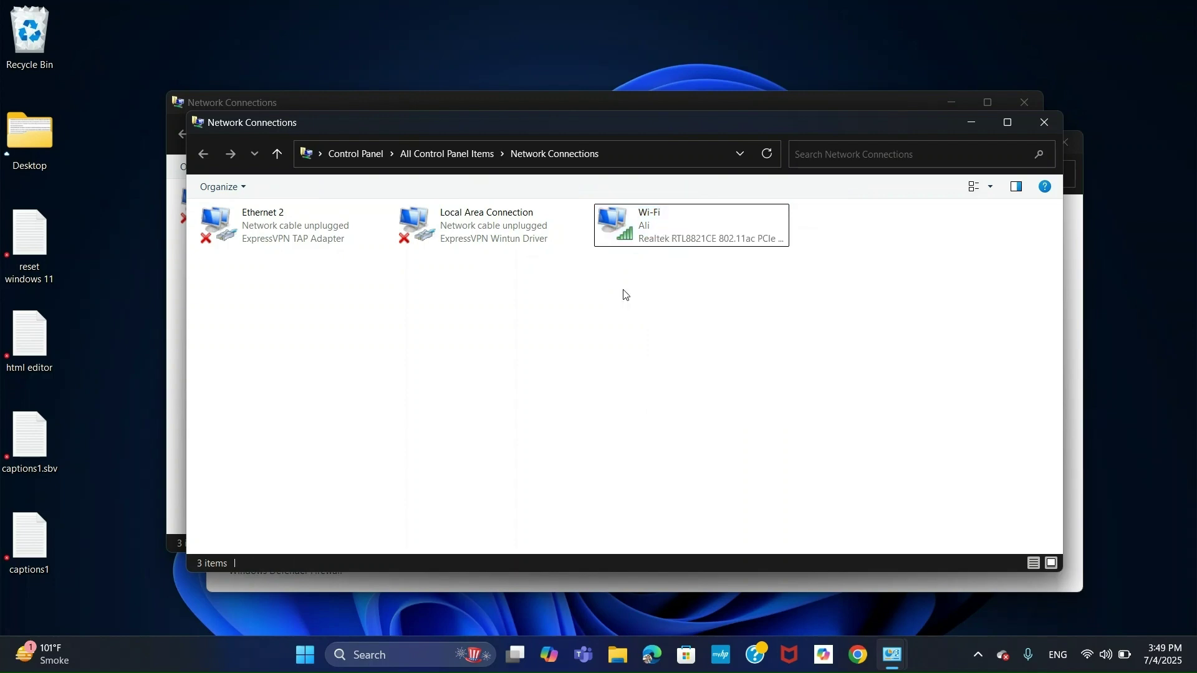
Step: Close Network Connections and launch the network adapter troubleshooter by running msdt.exe /id NetworkDiagnosticsNetworkAdapter
click(1043, 124)
key(super+r)
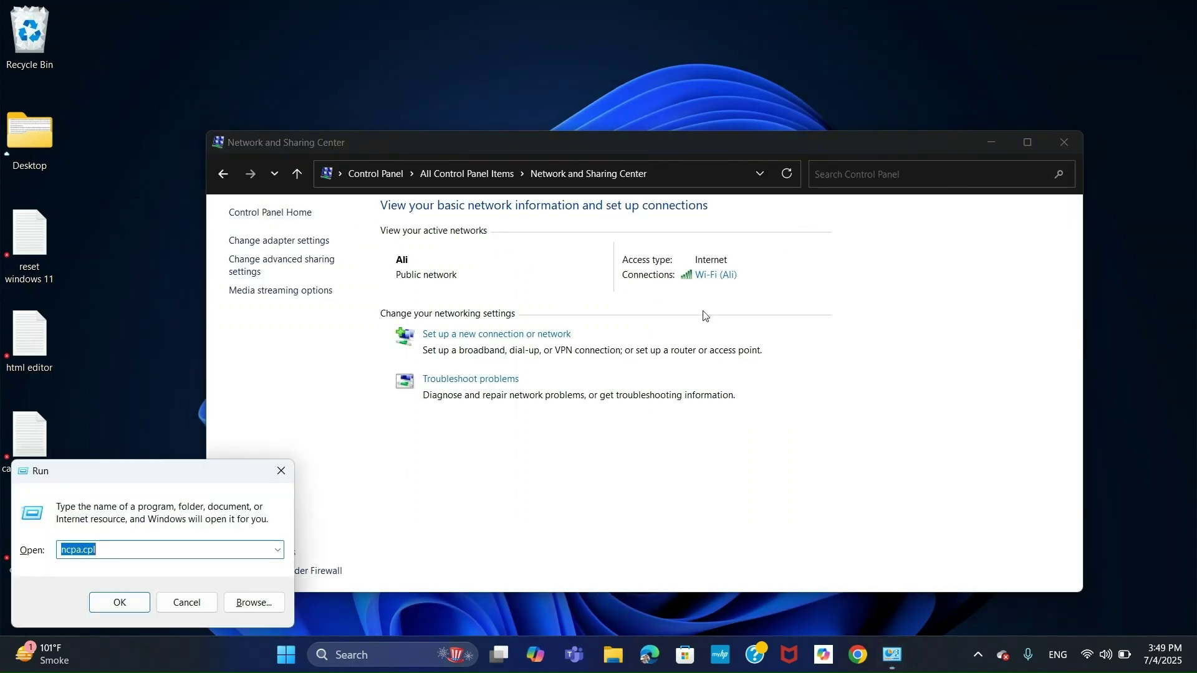
text(msdt.exe /id NetworkDiagnosticsNetworkAdapter)
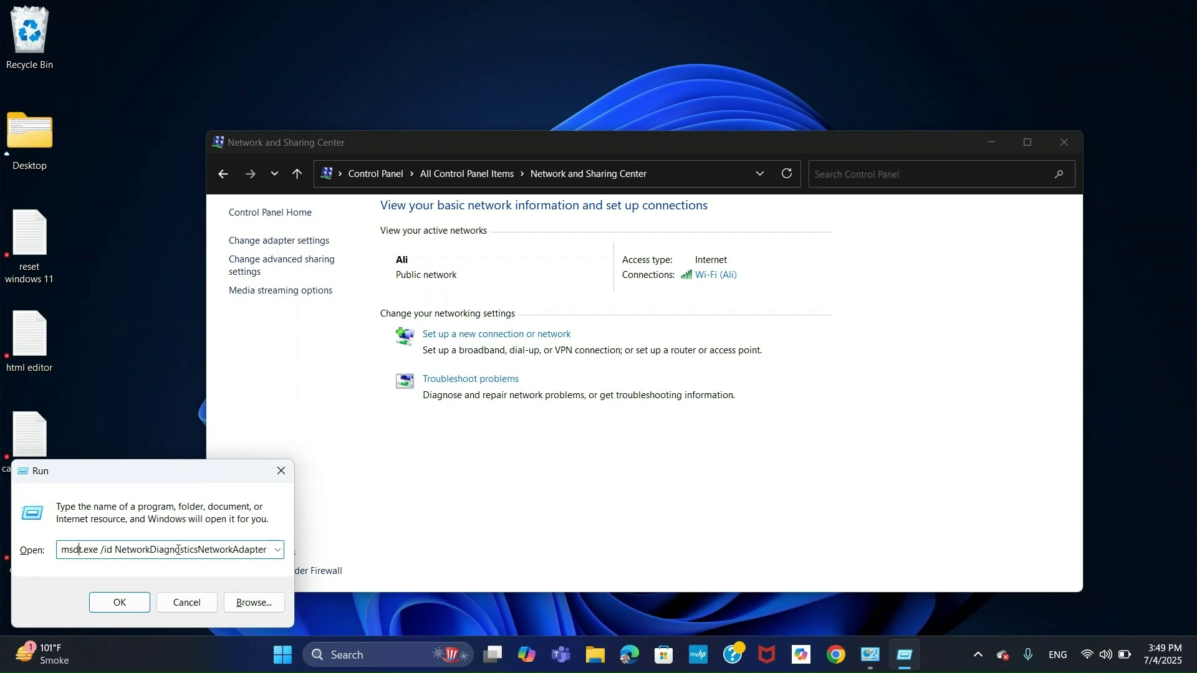
key(Right)
key(Right)
key(Right)
key(Right)
click(111, 607)
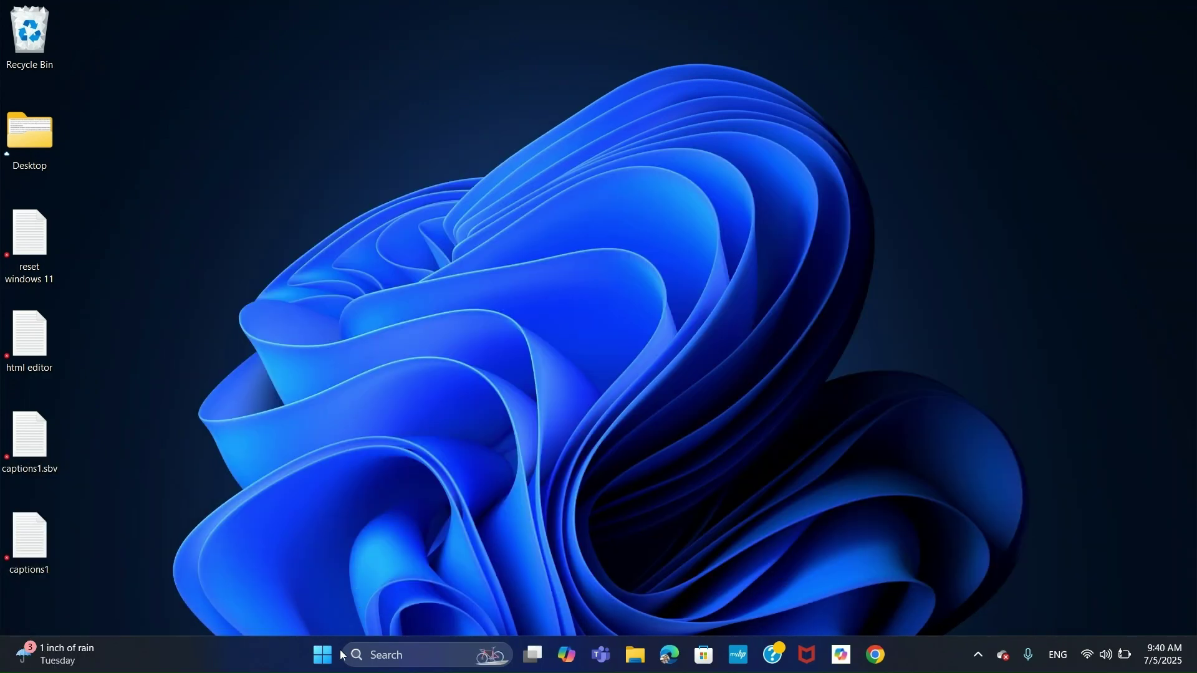
Step: Run the network troubleshooter from Other troubleshooters under System > Troubleshoot in Settings, and review its recommendations
click(343, 656)
click(412, 331)
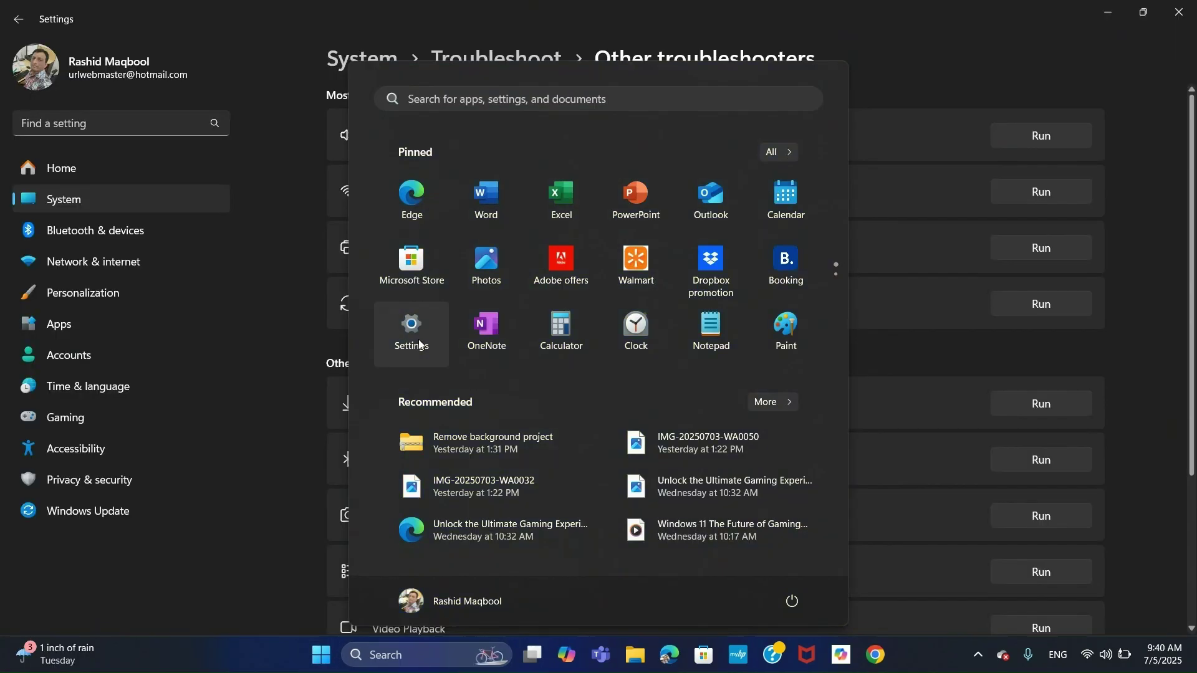
click(78, 207)
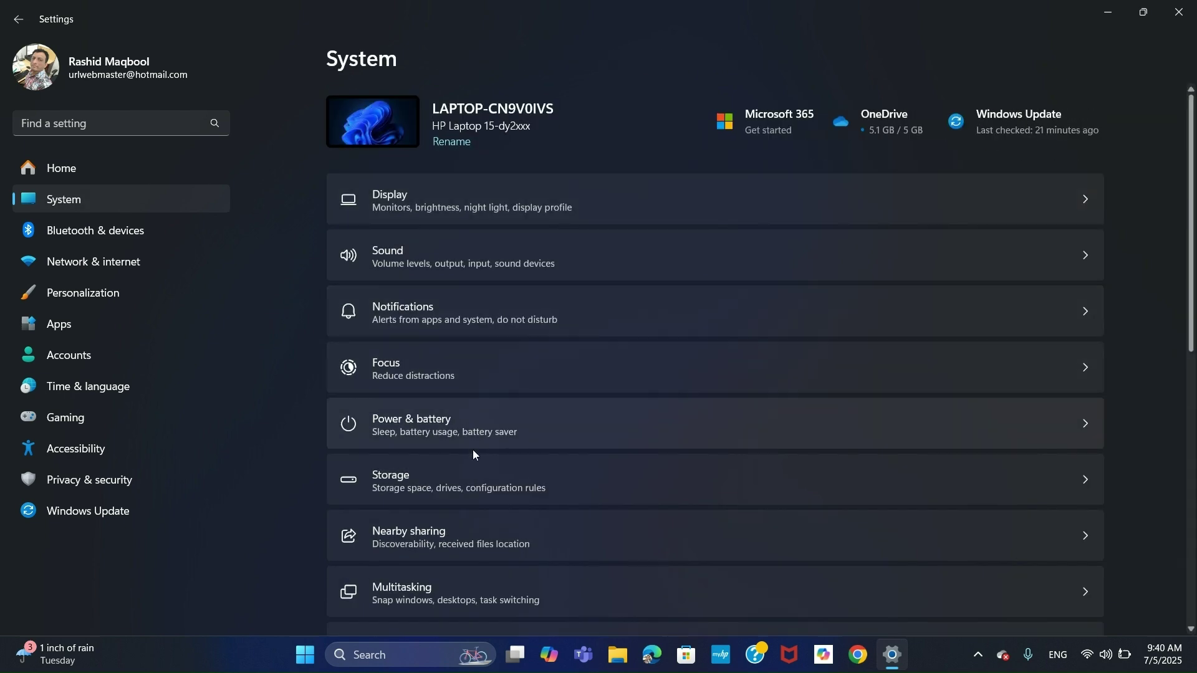
scroll(472, 451, down, 5)
click(531, 335)
click(522, 253)
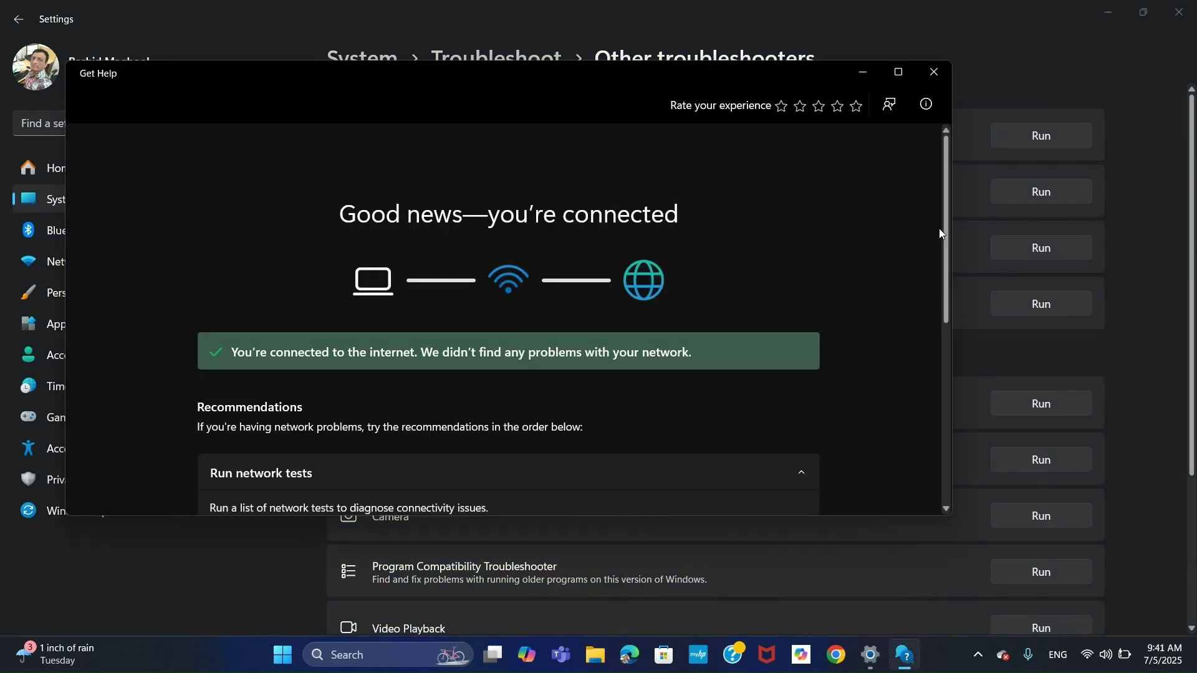
scroll(793, 334, down, 3)
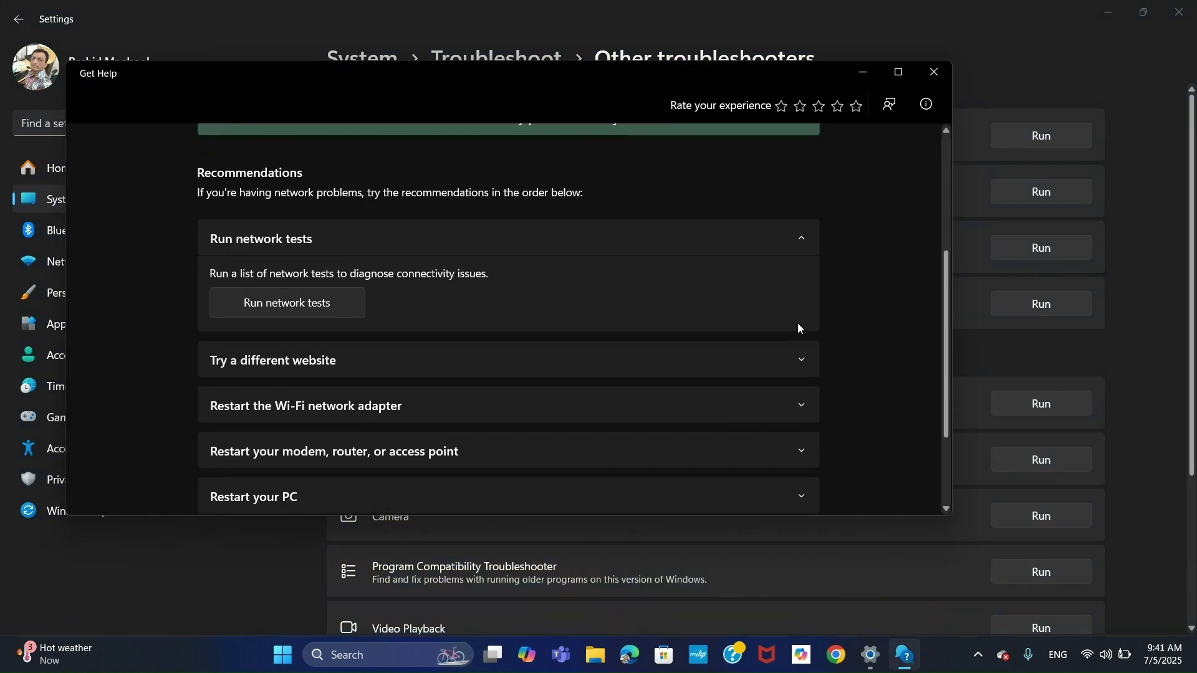
scroll(798, 328, down, 2)
scroll(797, 331, up, 2)
scroll(798, 331, up, 1)
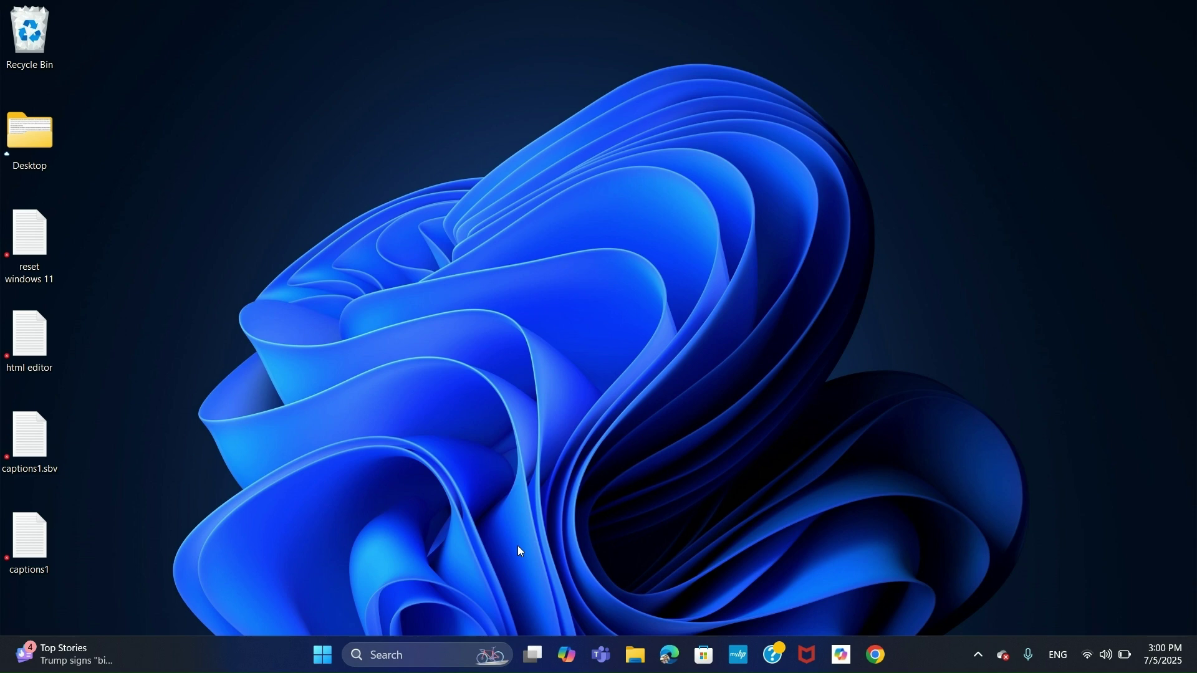
Step: Examine the network usage of each app in Task Manager's App history, and close Task Manager
right_click(948, 655)
click(993, 598)
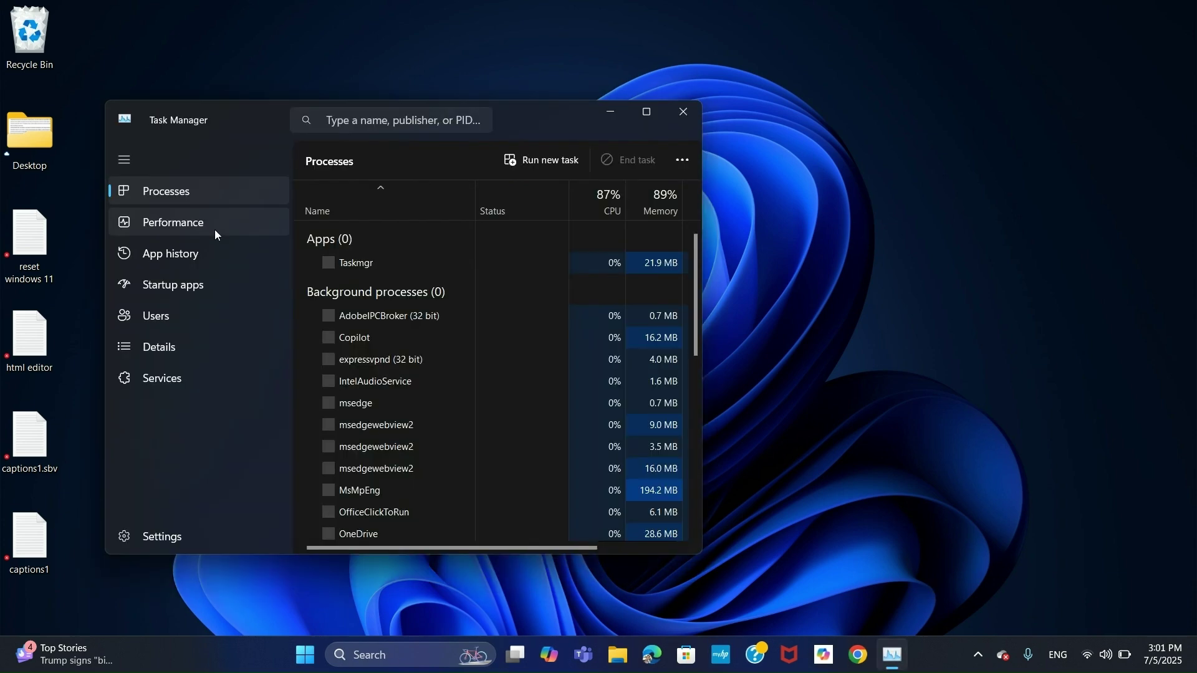
click(168, 256)
click(647, 112)
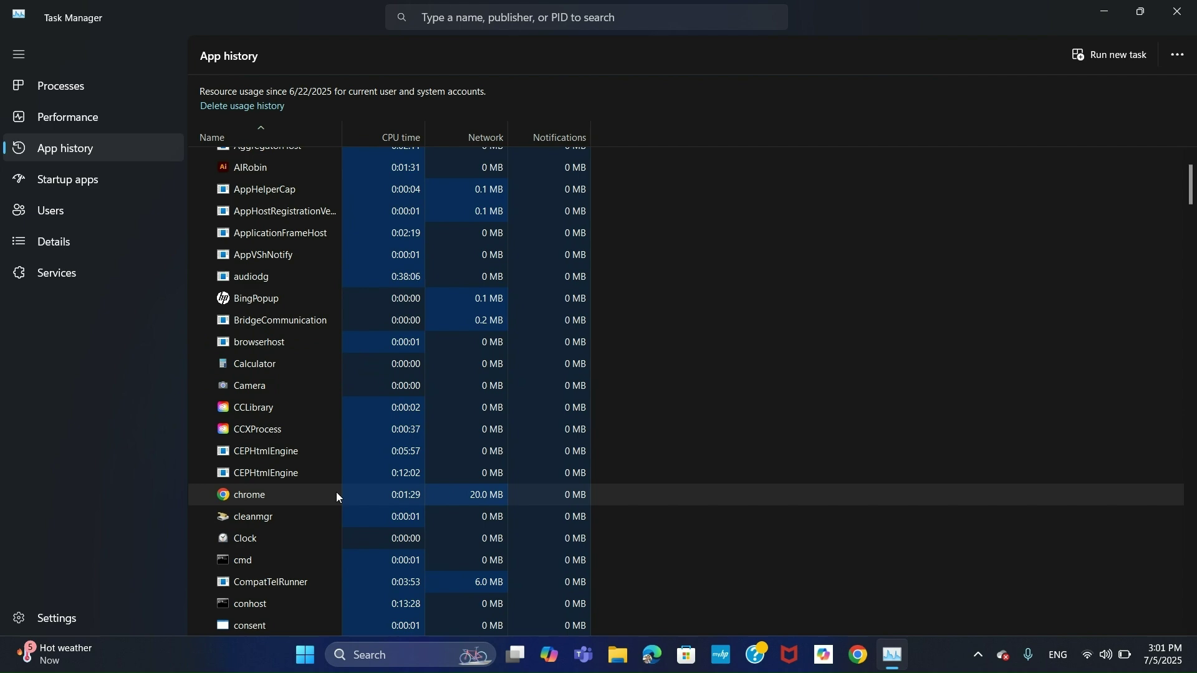
scroll(303, 533, down, 1)
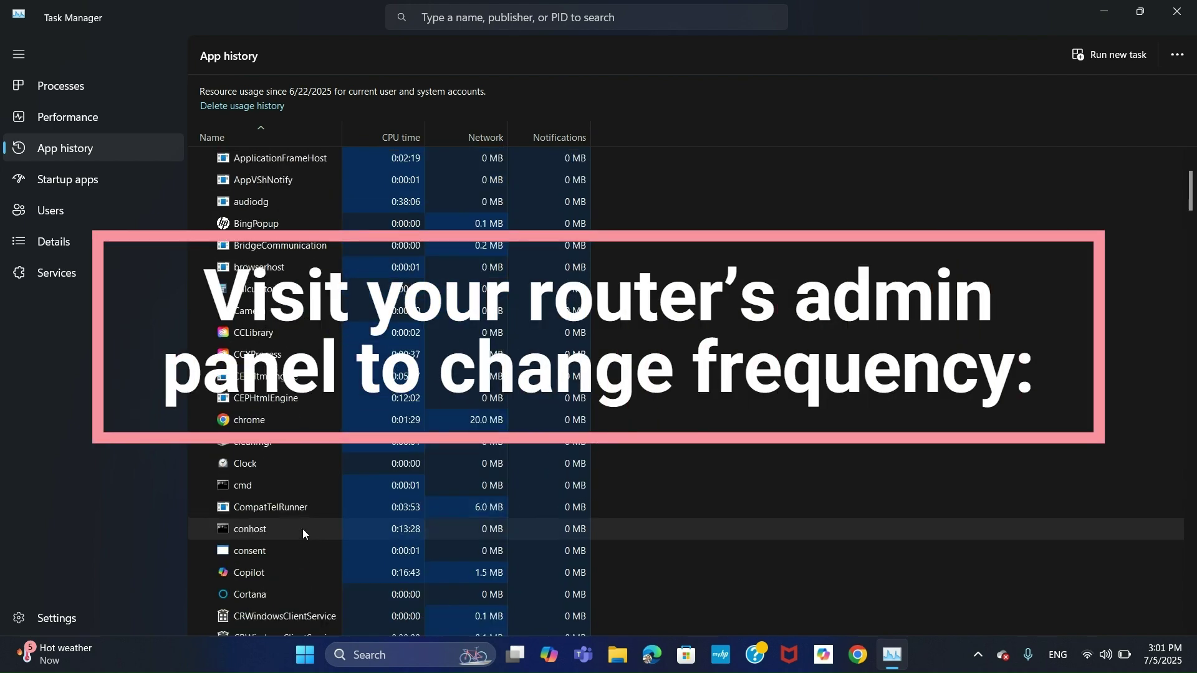
scroll(303, 528, down, 10)
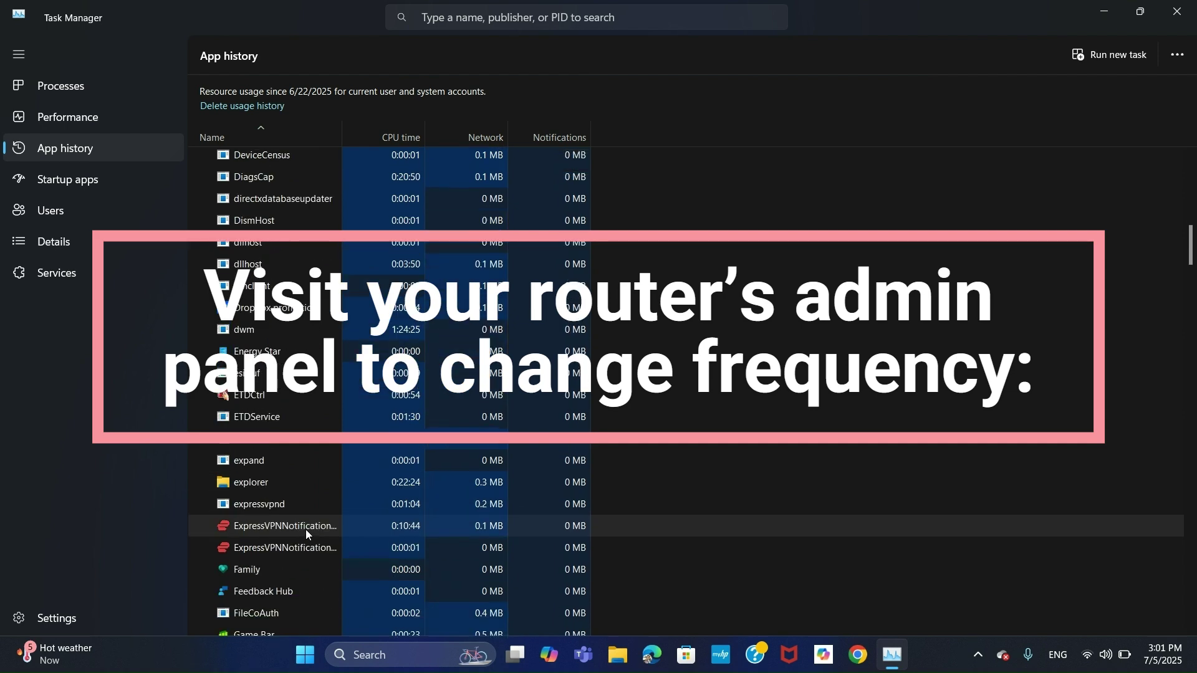
scroll(306, 529, down, 15)
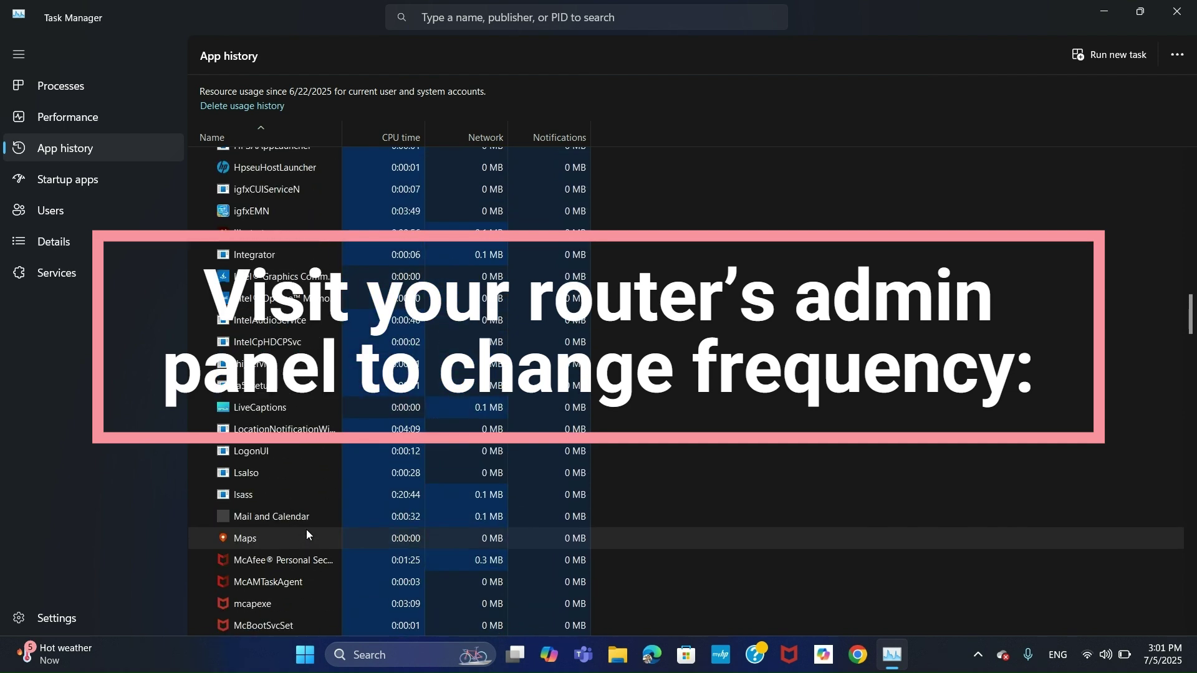
scroll(305, 530, down, 1)
click(1177, 11)
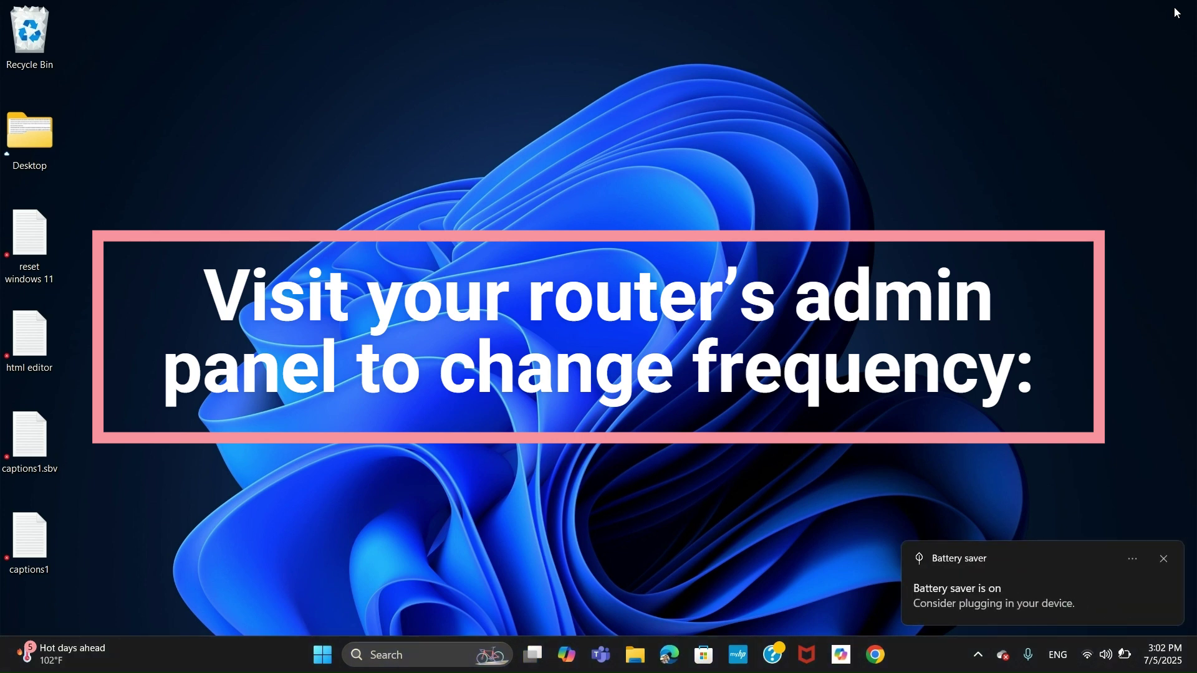
click(1162, 560)
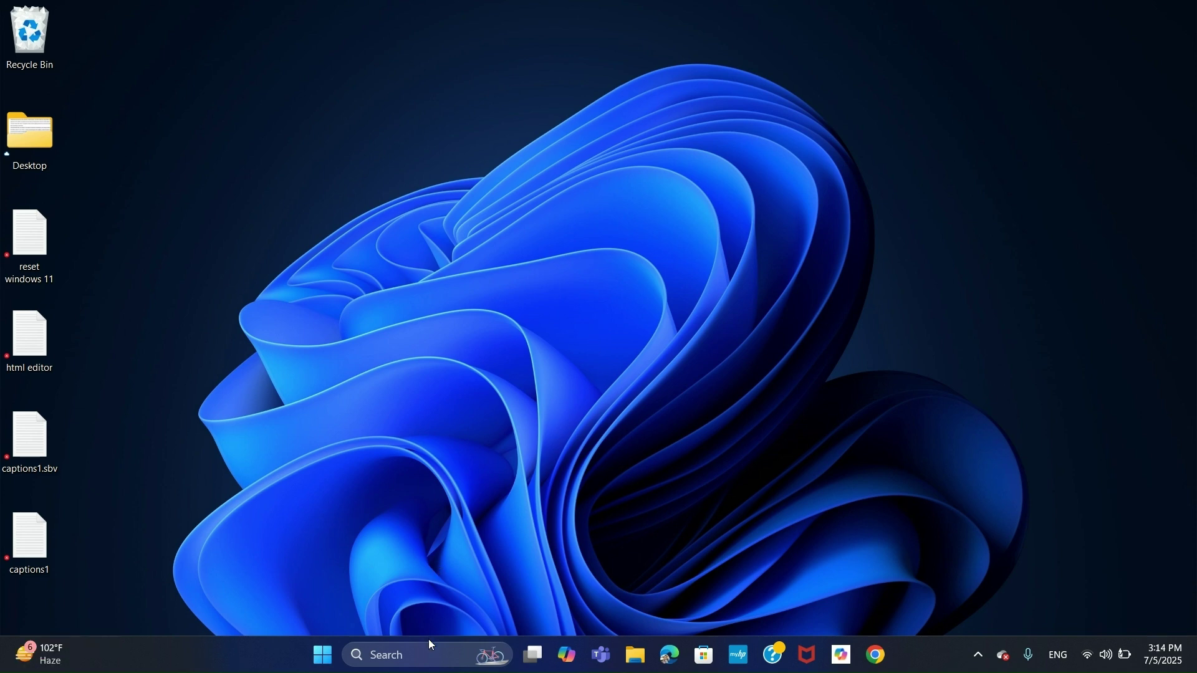
Step: Run ipconfig in Command Prompt and review the Wi-Fi adapter's IP address and default gateway
click(325, 661)
text(com)
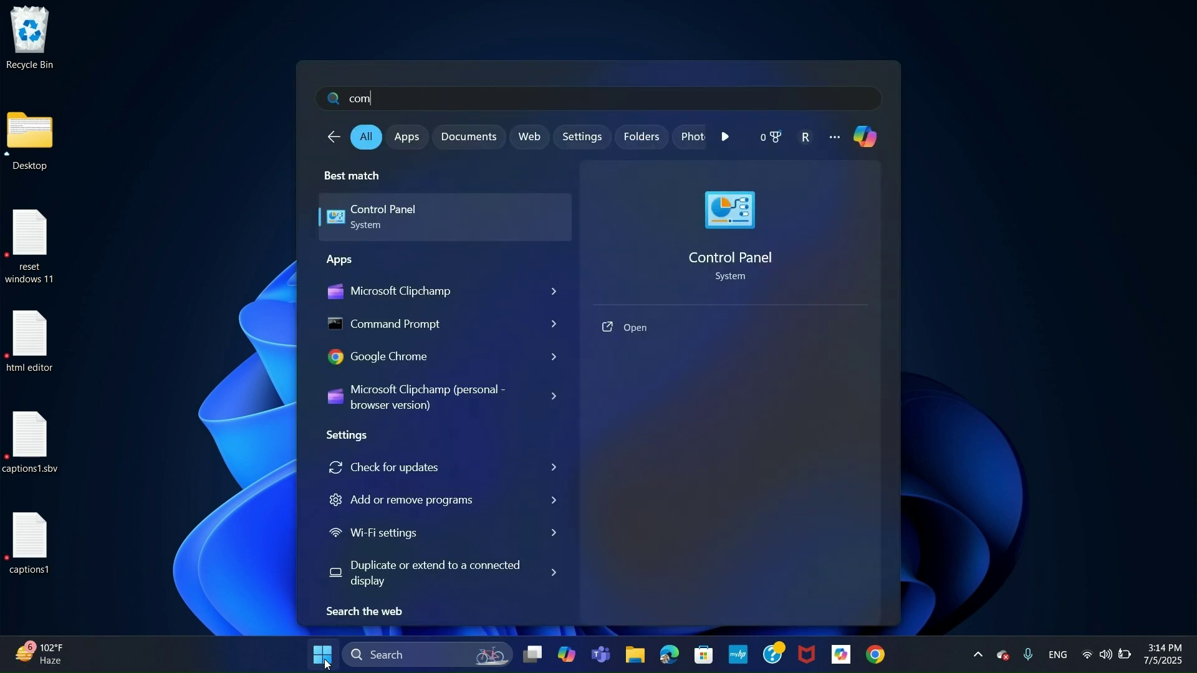
key(Return)
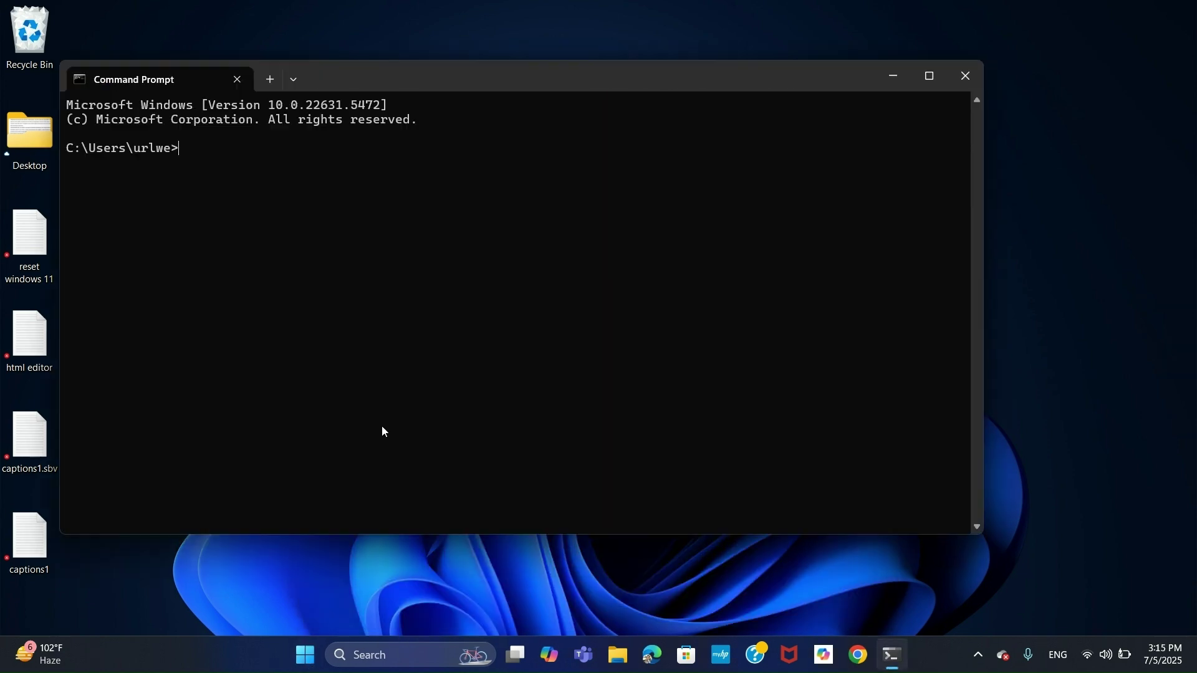
text(ipconfig)
key(Return)
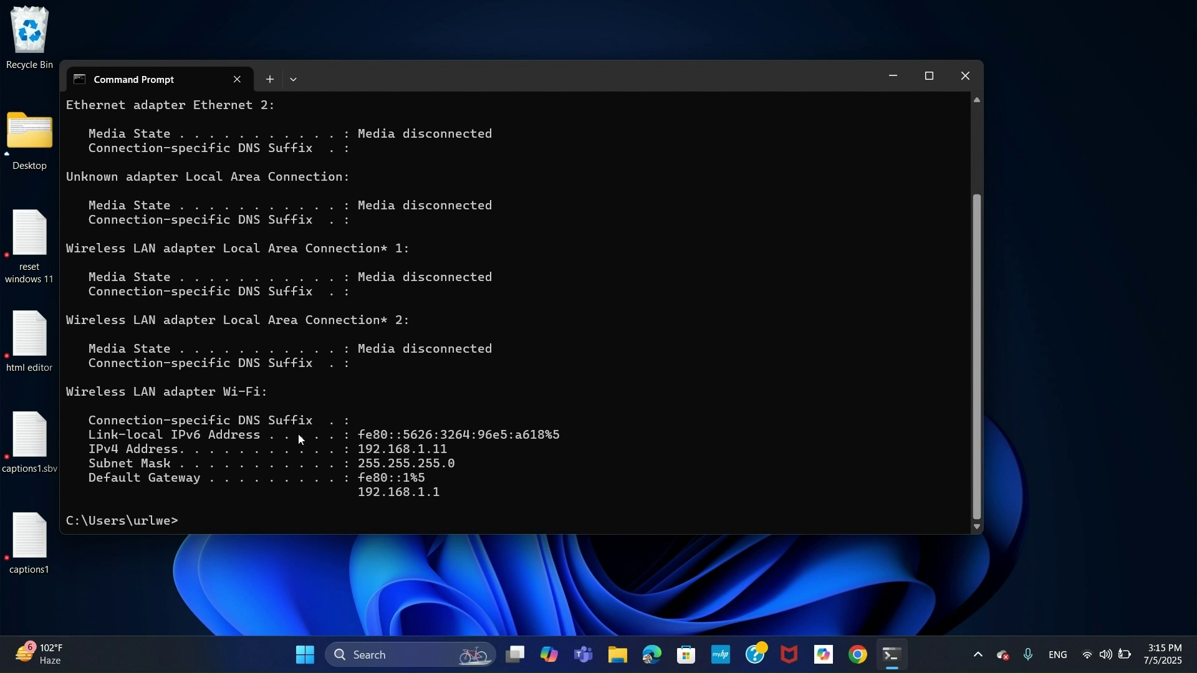
scroll(320, 369, up, 3)
scroll(263, 258, down, 2)
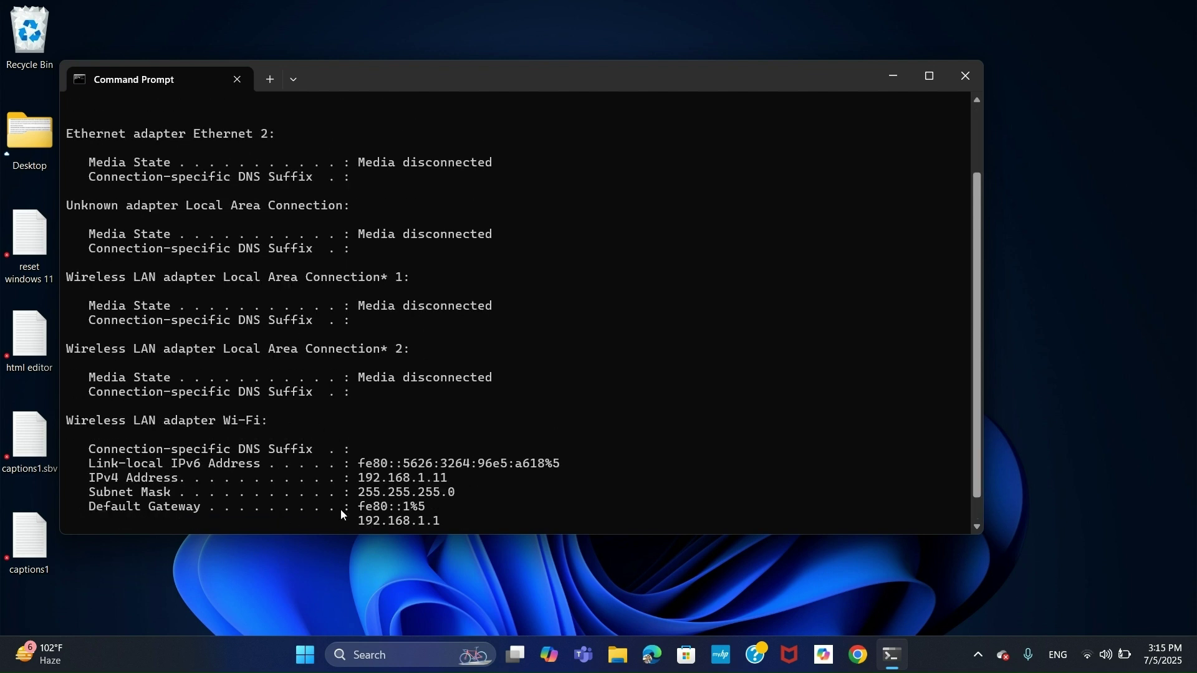
Step: Open Firewall & network protection from the Windows Security page under Privacy & security in Settings, and maximize its window
click(305, 655)
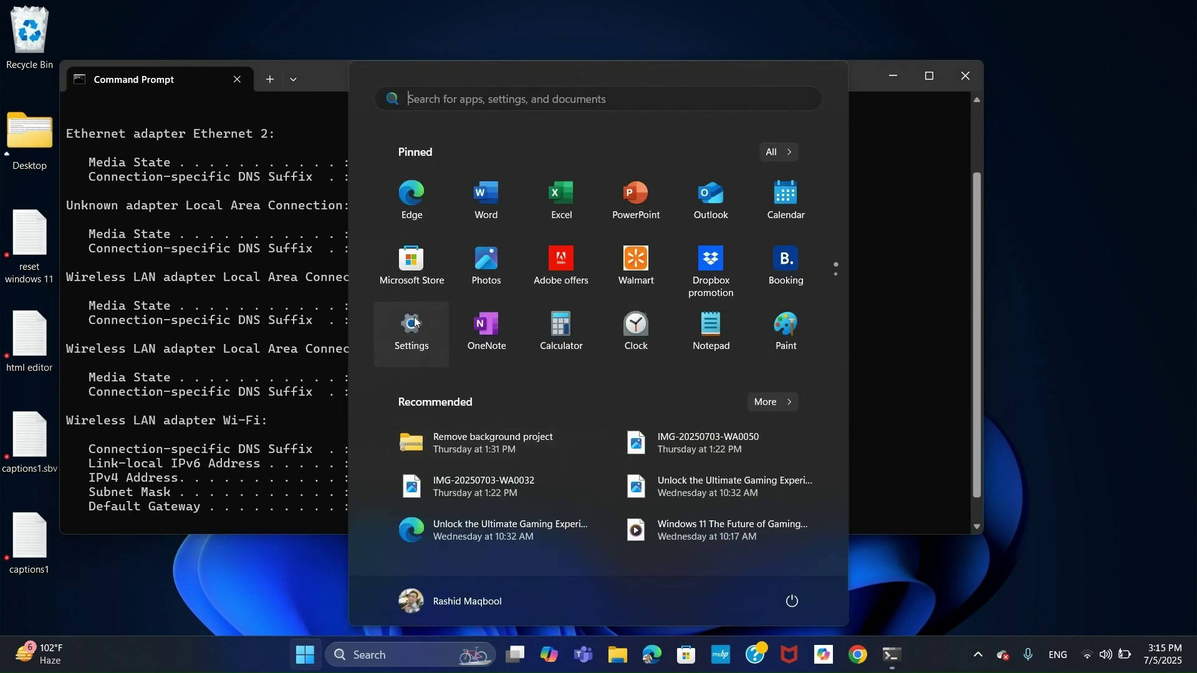
click(409, 327)
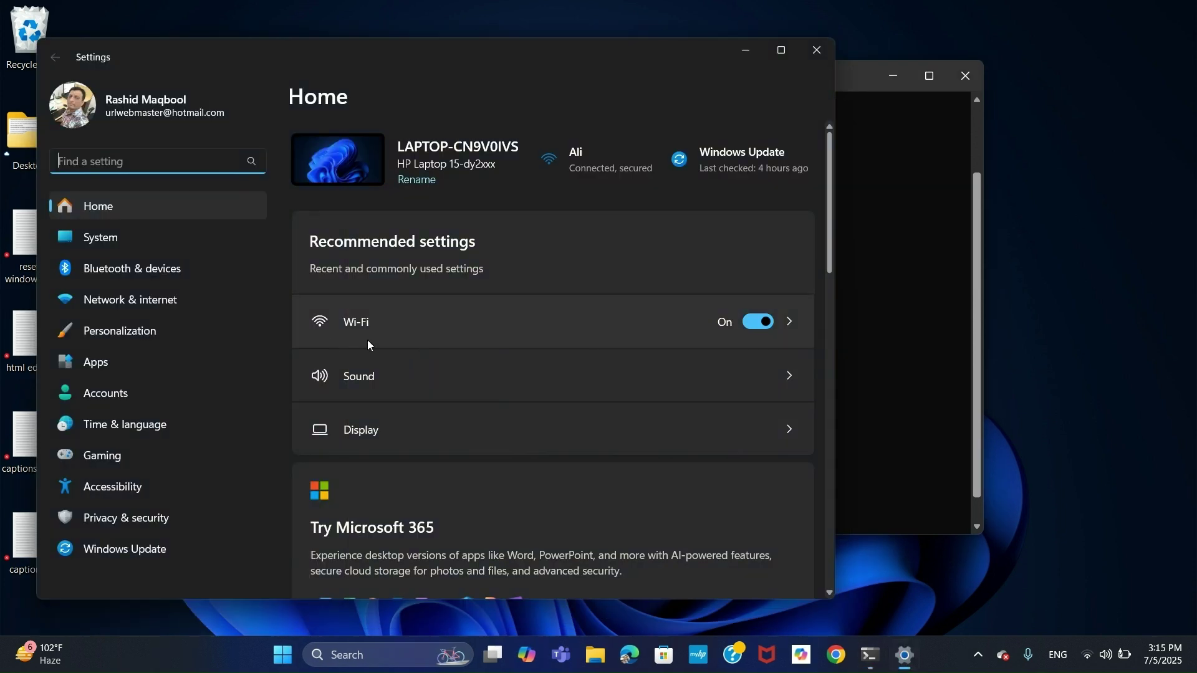
click(159, 518)
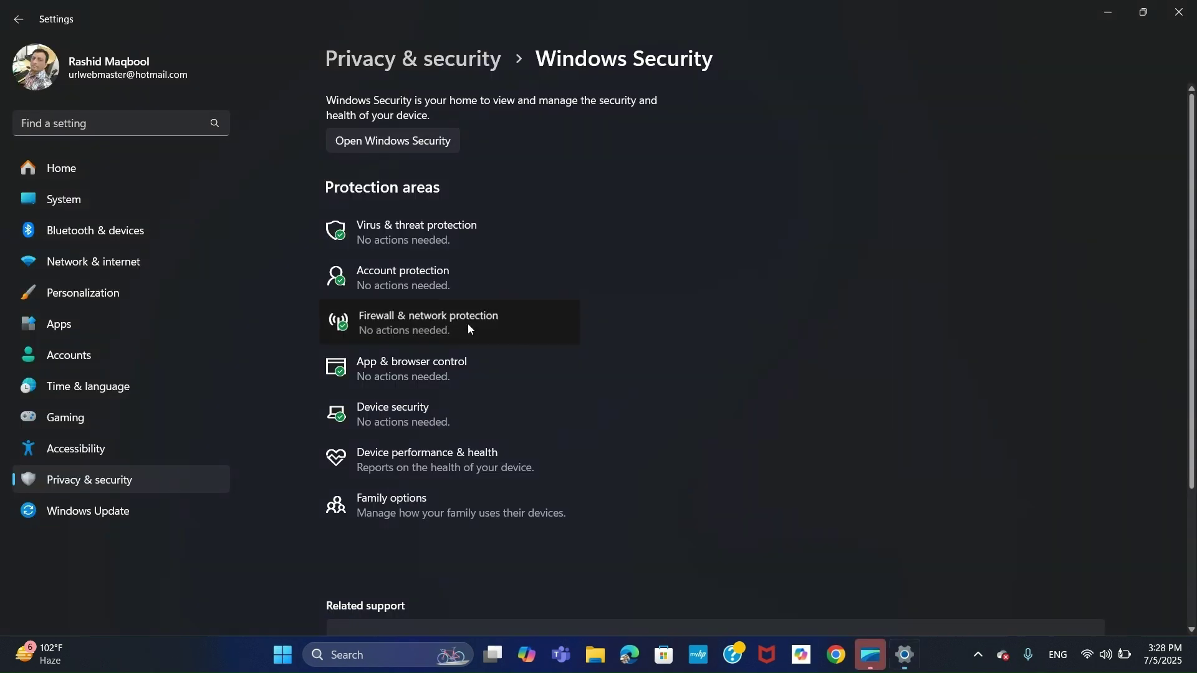
click(468, 326)
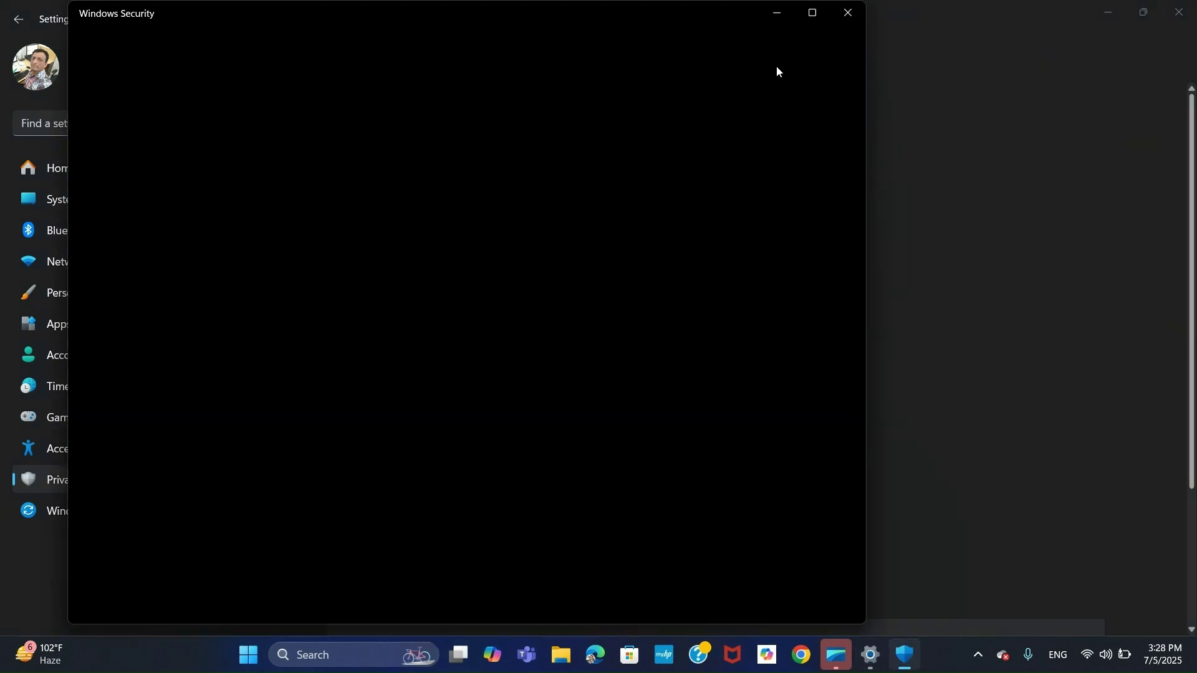
click(813, 17)
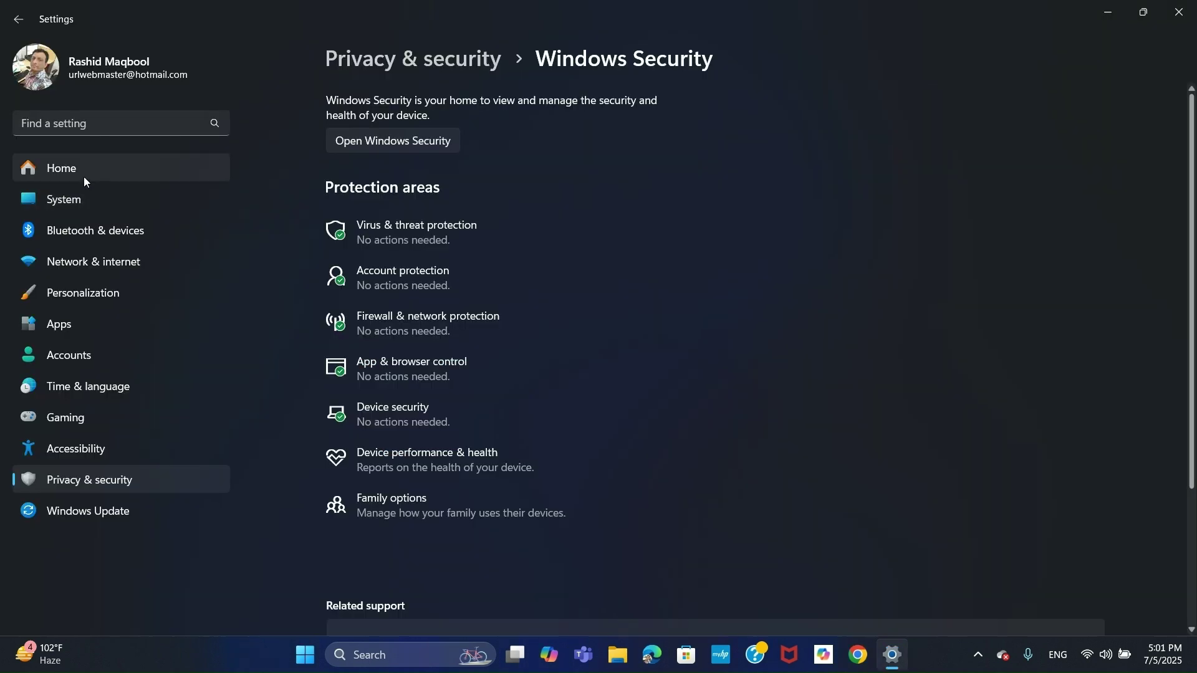
Step: View the VPN type options of a new VPN connection under Network & internet, cancel the form, and close Settings
click(96, 181)
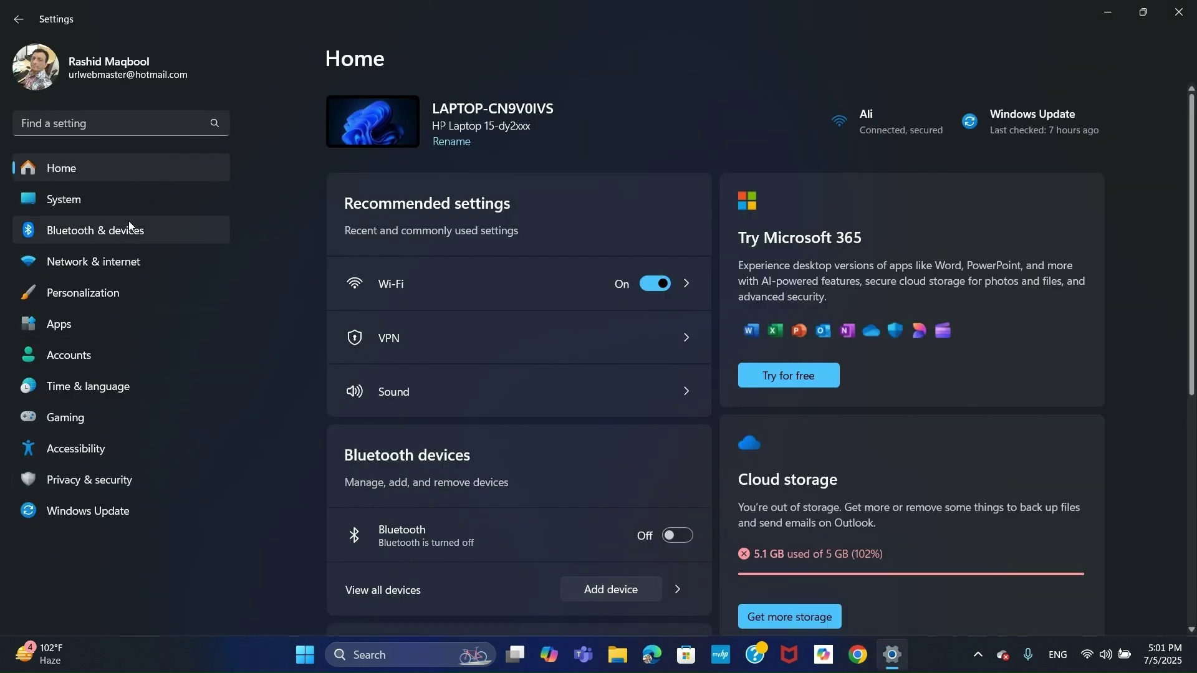
click(151, 260)
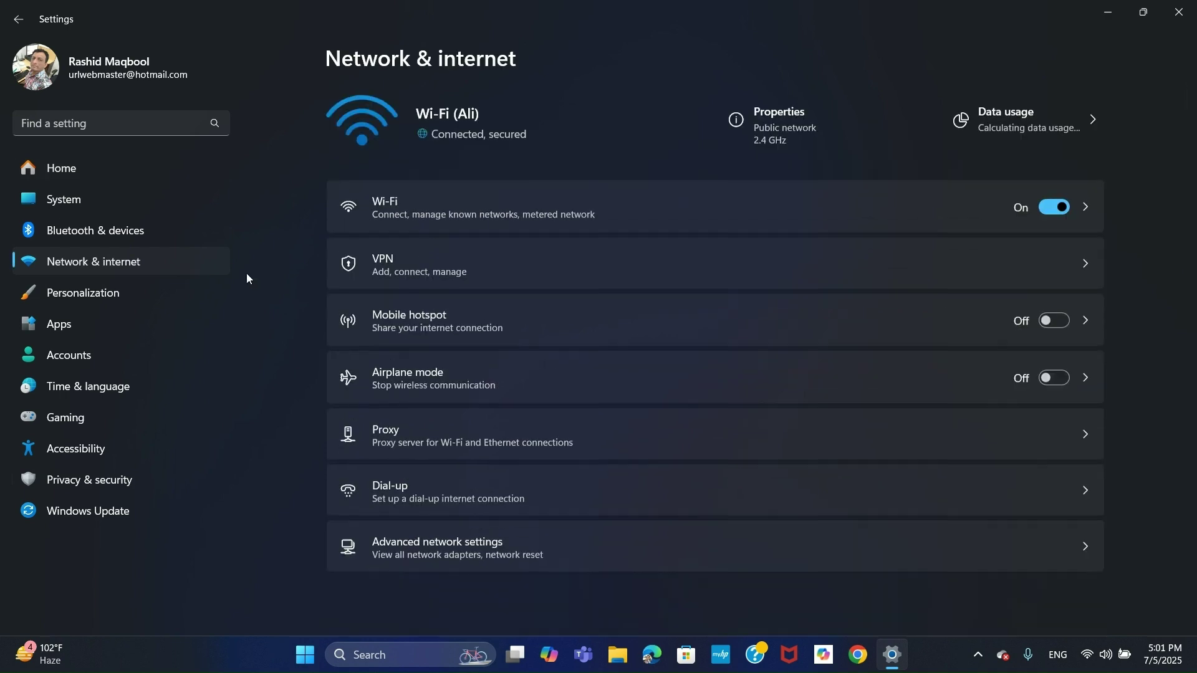
click(417, 259)
click(1061, 118)
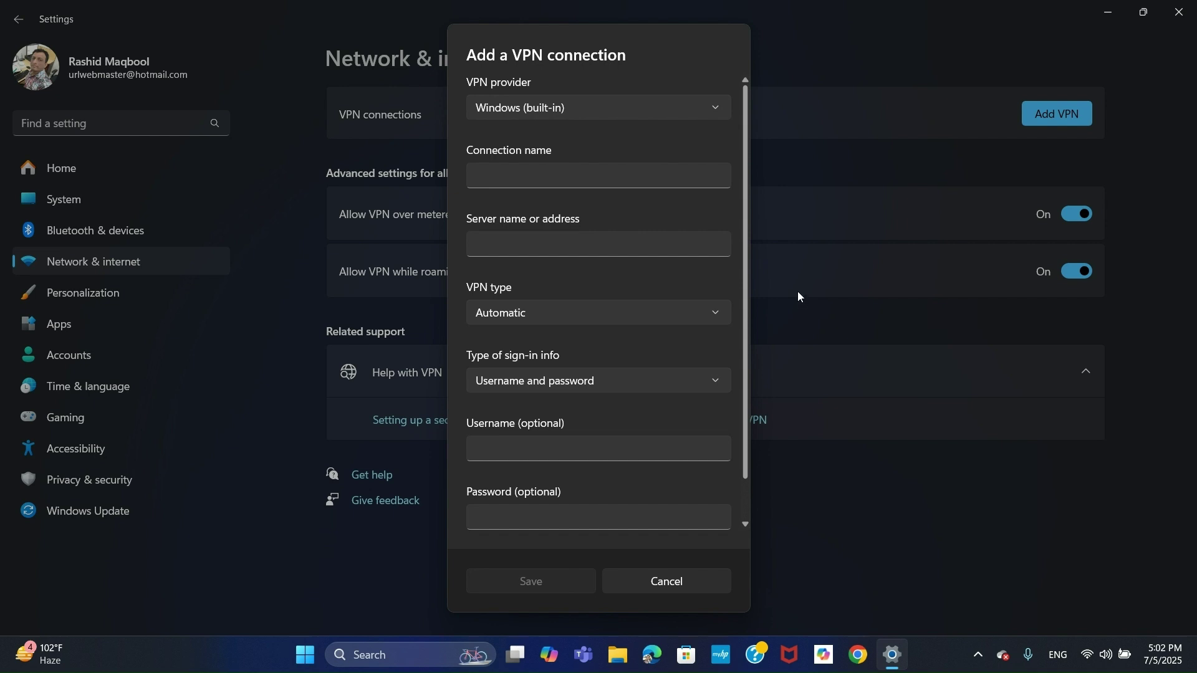
click(555, 319)
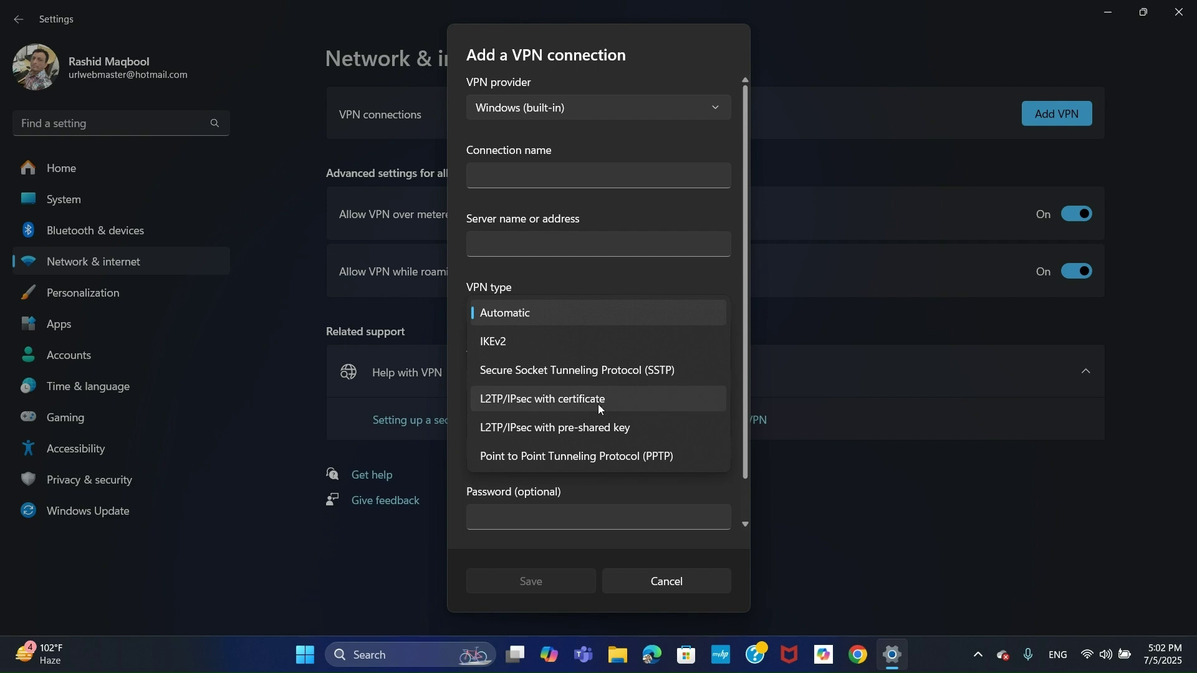
click(623, 281)
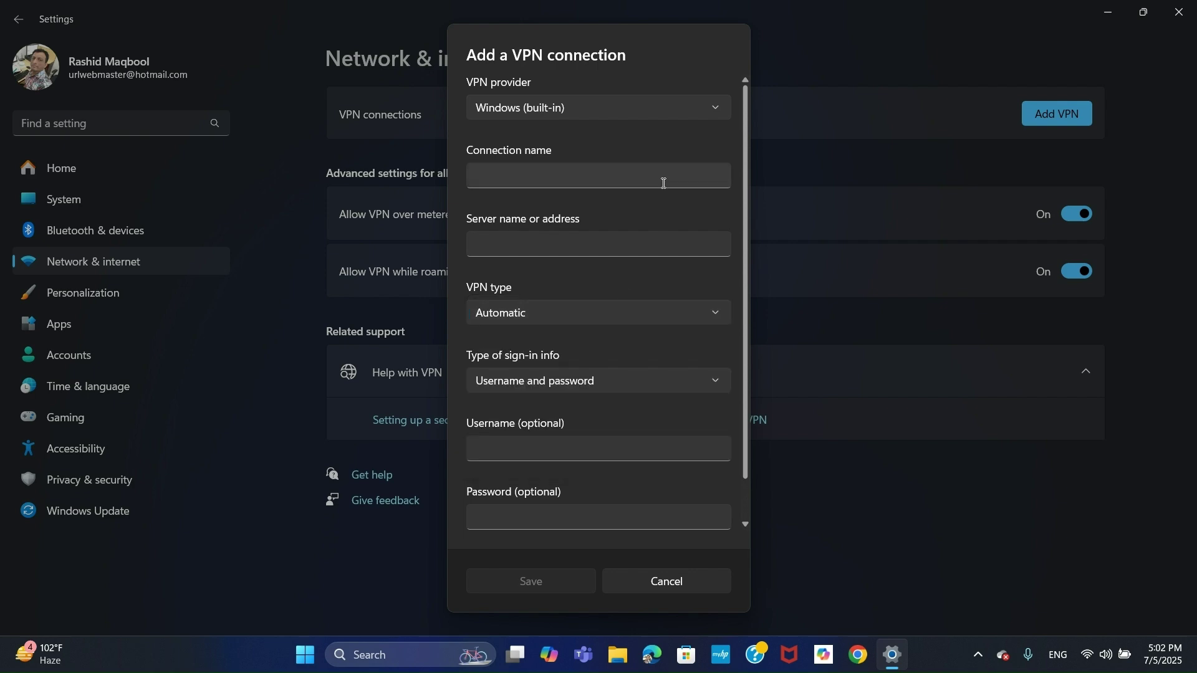
click(657, 583)
click(1180, 12)
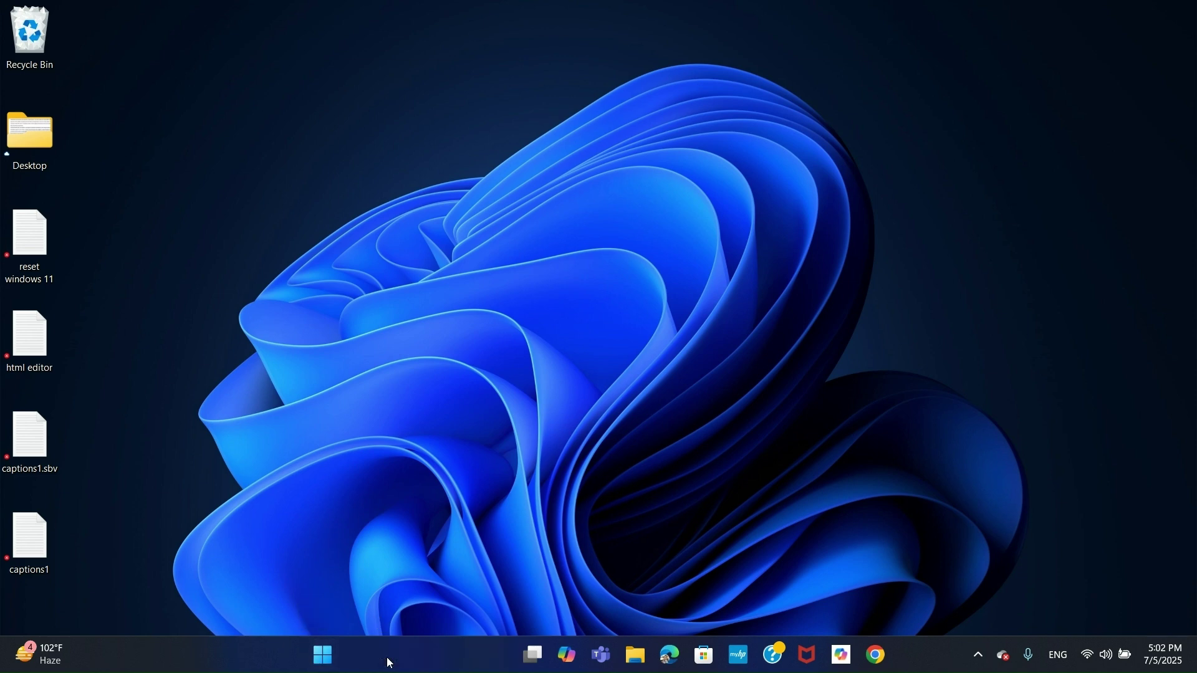
Step: Open Advanced sharing settings through Control Panel's Network and Sharing Center
click(388, 661)
click(421, 126)
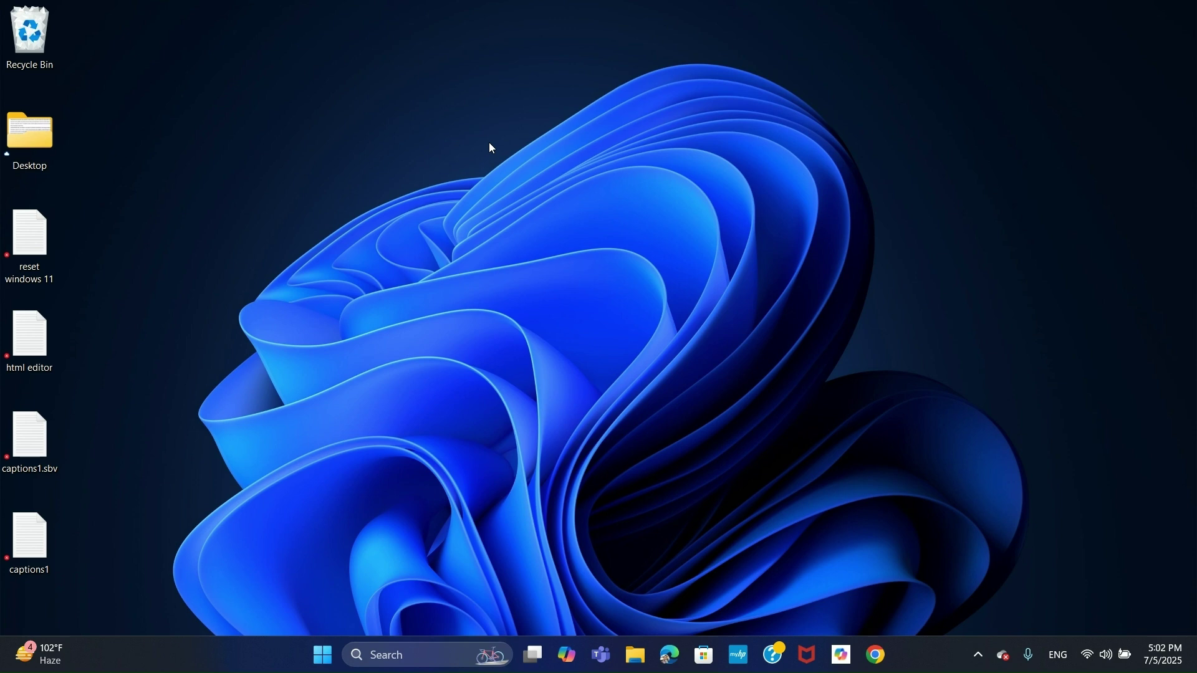
click(639, 198)
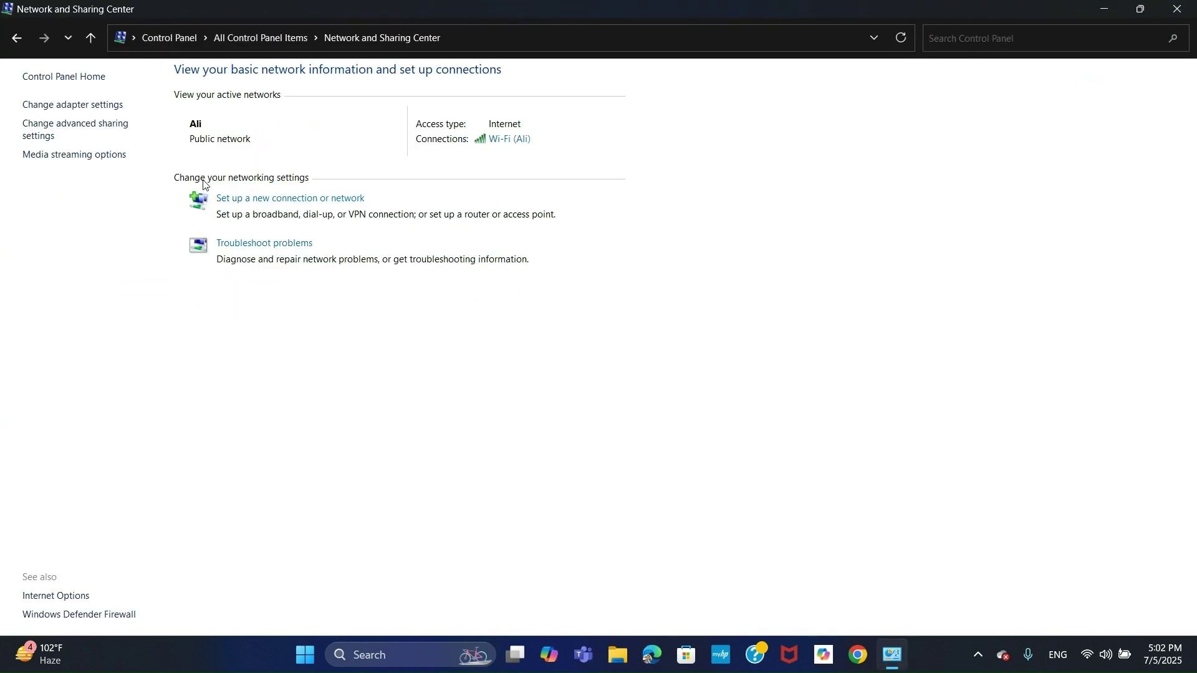
click(73, 130)
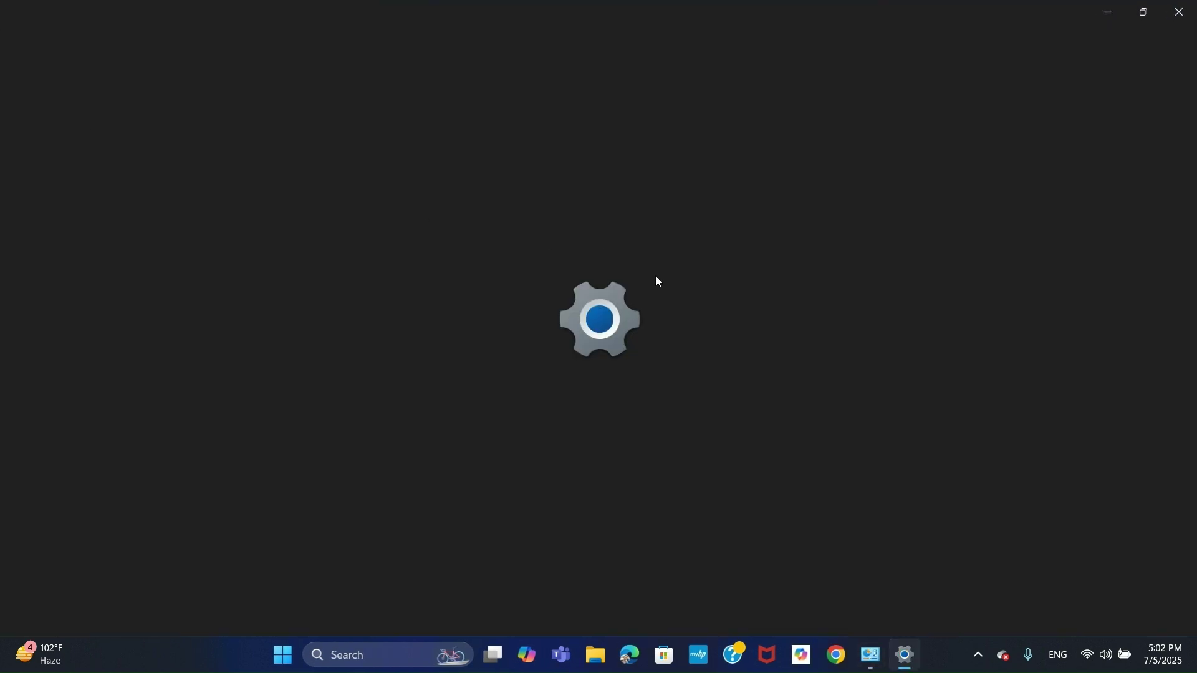
Step: Turn on File and printer sharing for public networks, view the All networks sharing options, and close Settings
click(1046, 270)
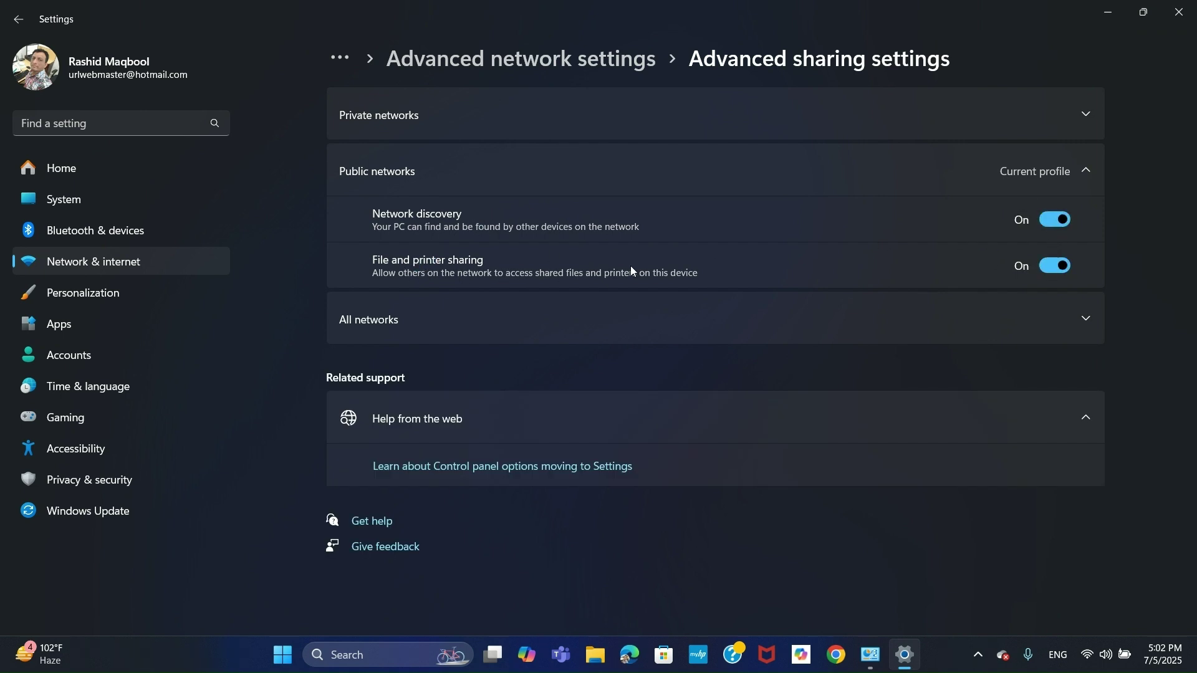
click(665, 312)
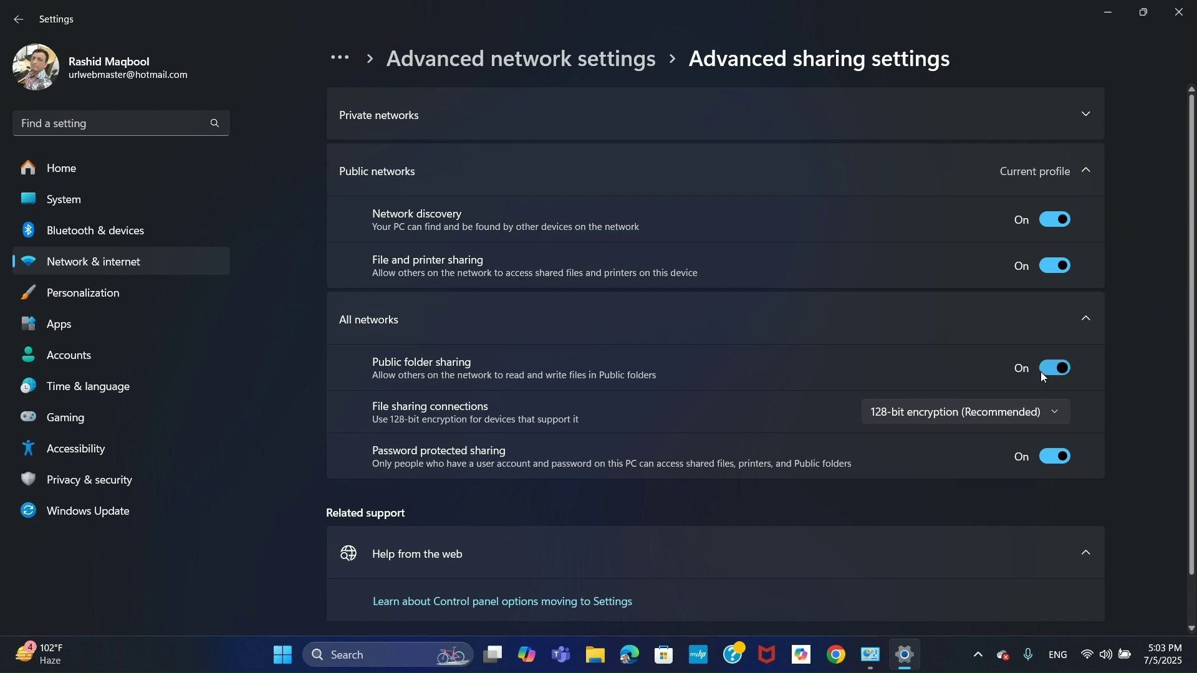
click(1179, 12)
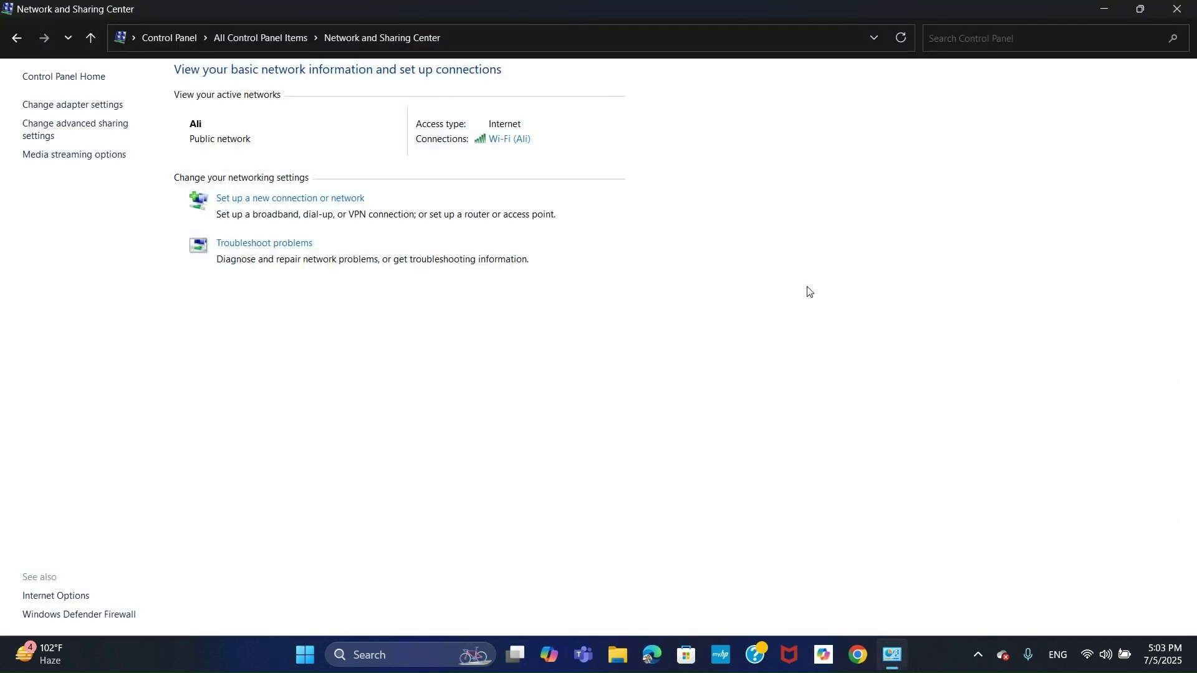